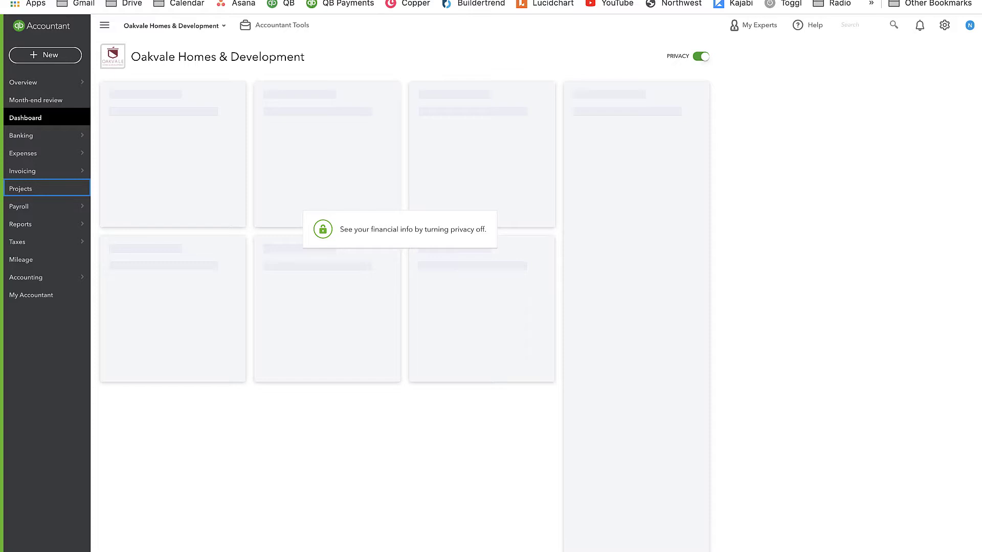
Open the Products and Services list and review the item names, SKU numbers and types of the cost code items.
click(946, 32)
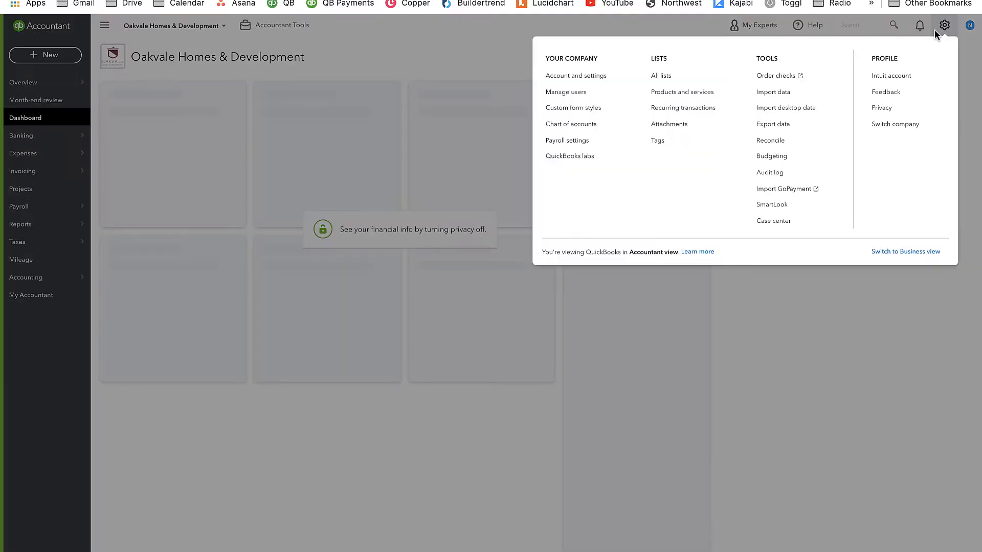
click(705, 96)
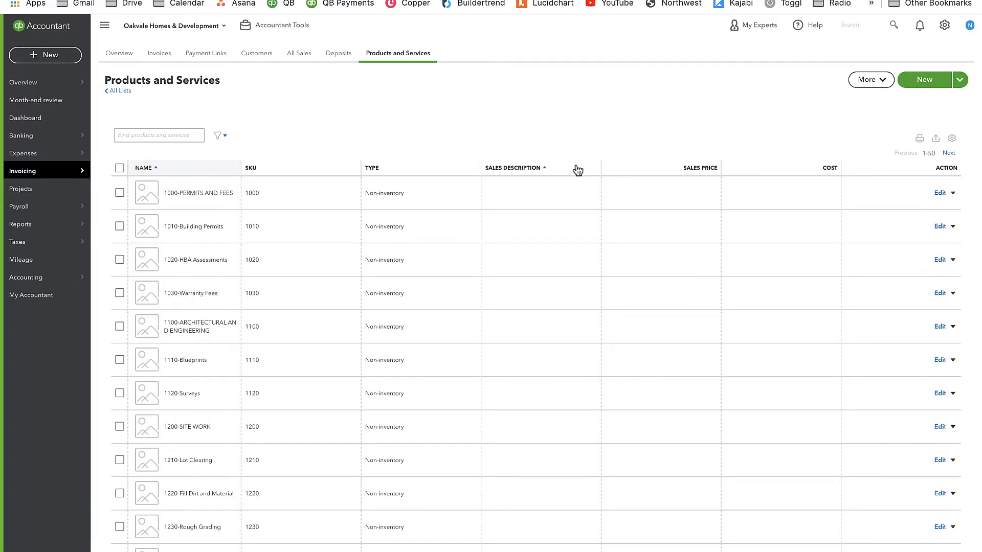
scroll(563, 202, down, 2)
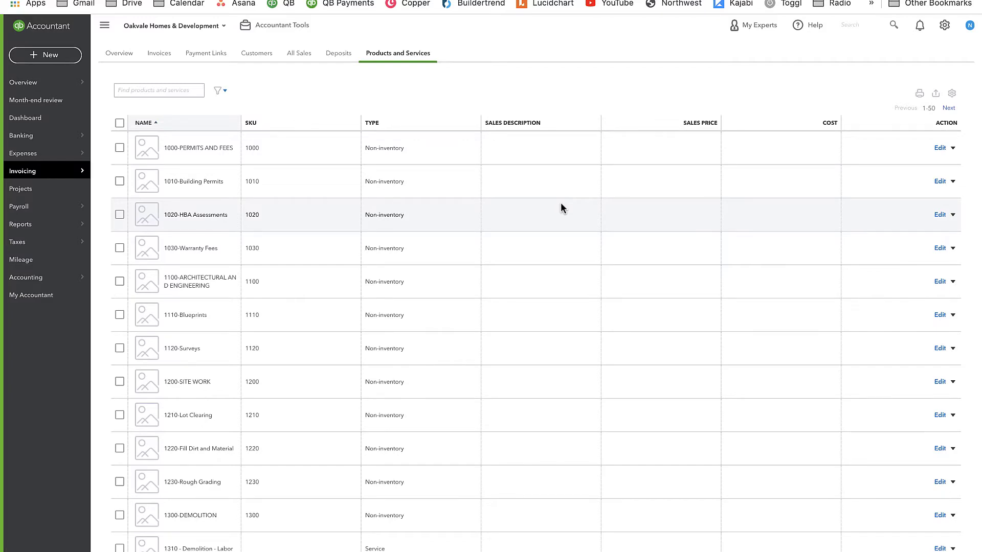
scroll(583, 202, down, 1)
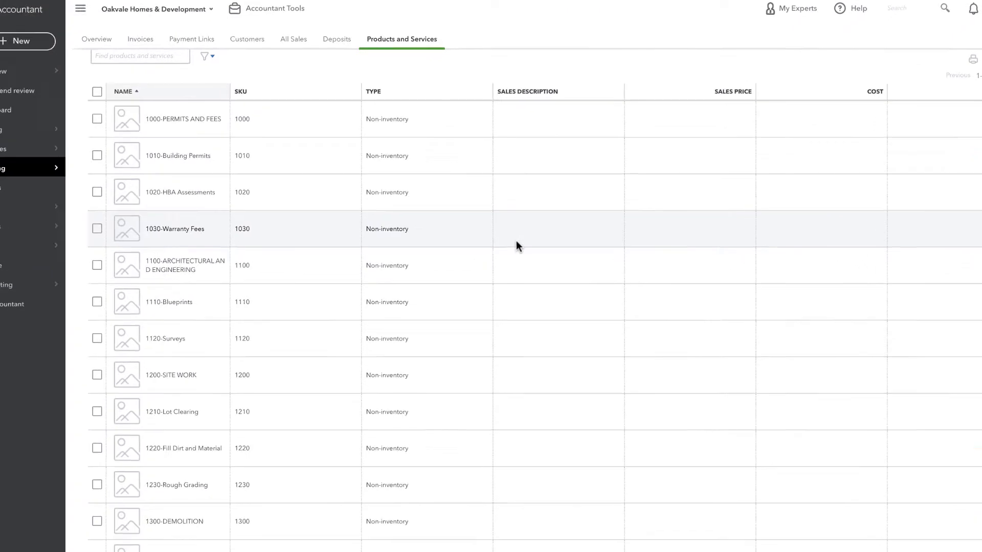
scroll(398, 235, up, 1)
scroll(241, 236, down, 2)
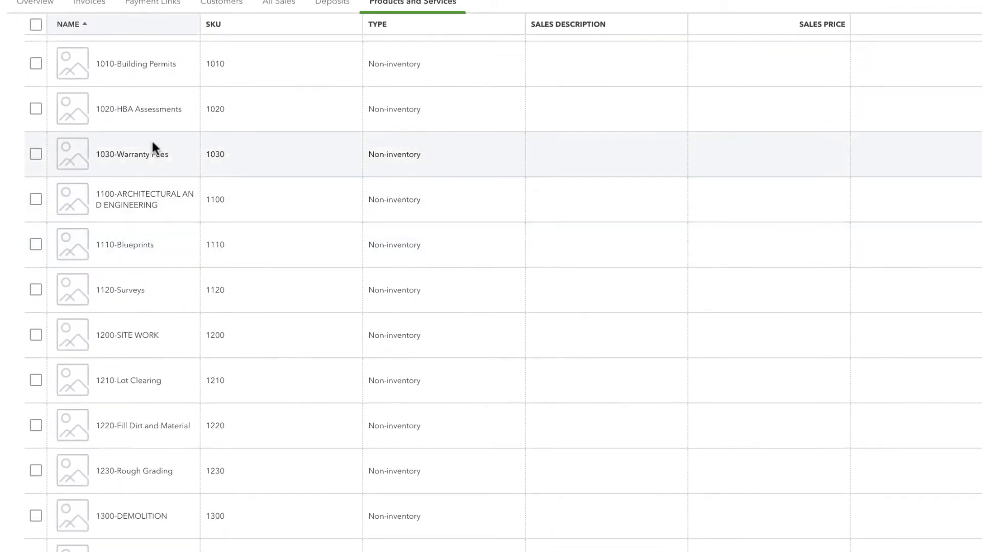
scroll(147, 332, down, 2)
scroll(146, 331, down, 2)
scroll(147, 333, down, 2)
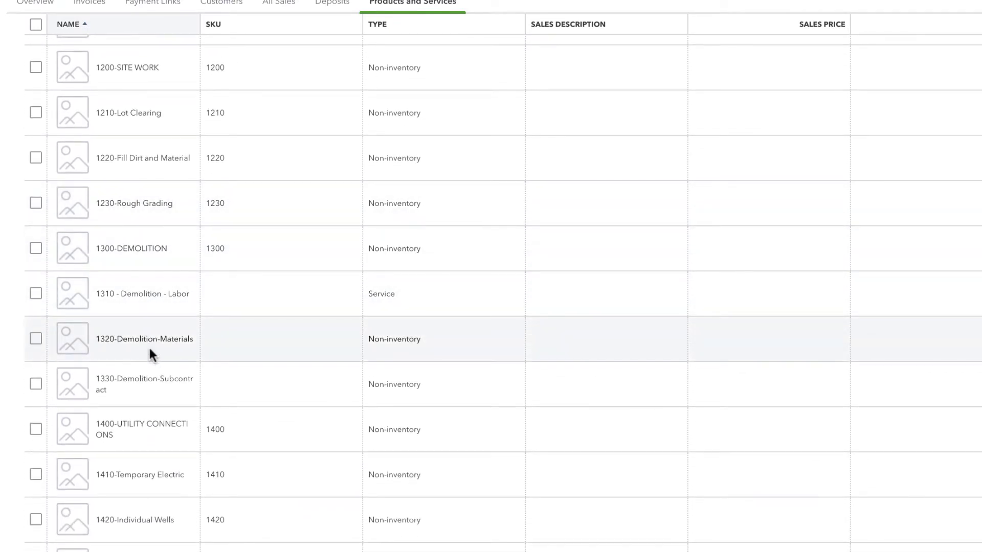
scroll(150, 357, down, 3)
scroll(142, 355, down, 5)
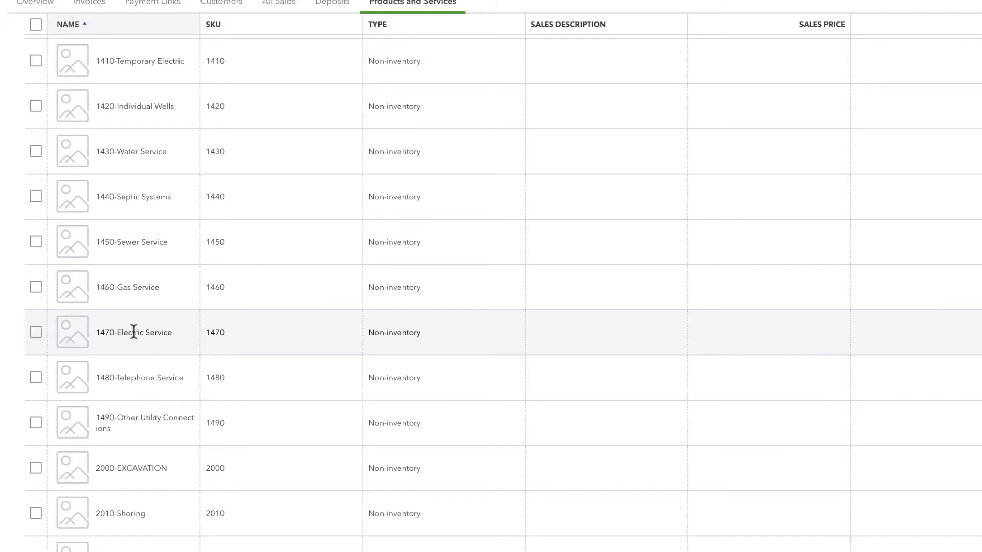
scroll(138, 332, up, 8)
scroll(139, 334, up, 10)
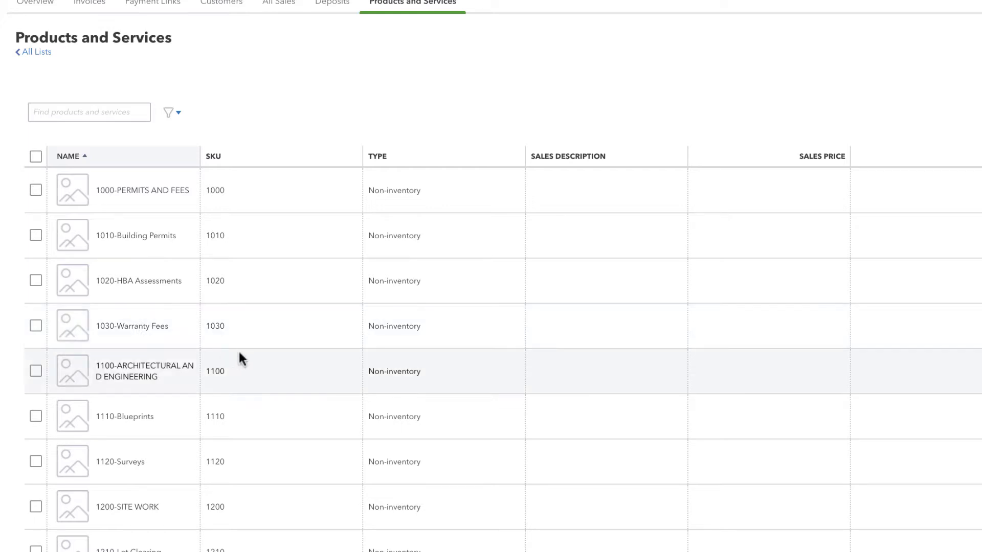
Examine how the 1300-DEMOLITION group is divided into labor, materials and subcontract items compared with its neighbouring groups.
scroll(239, 351, down, 3)
scroll(238, 351, down, 5)
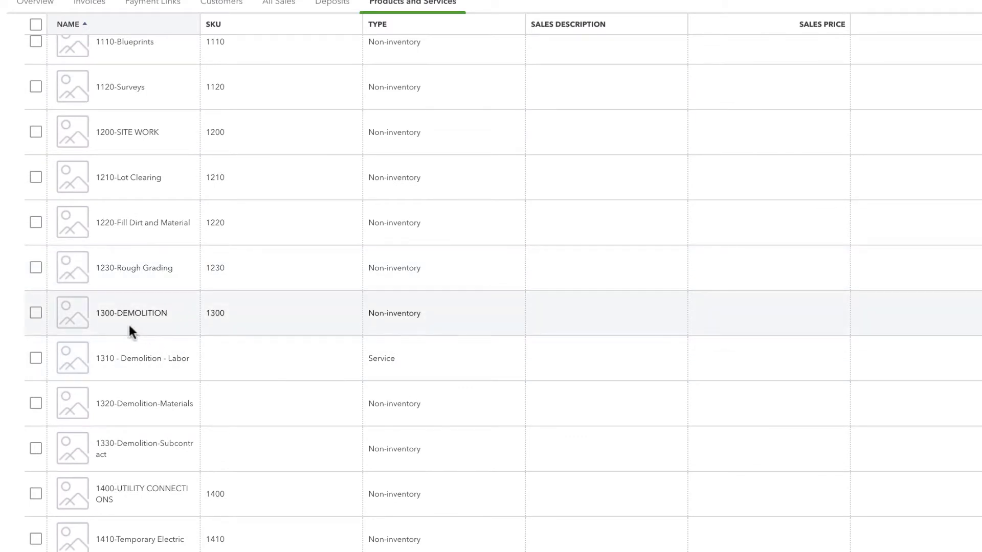
scroll(130, 330, up, 5)
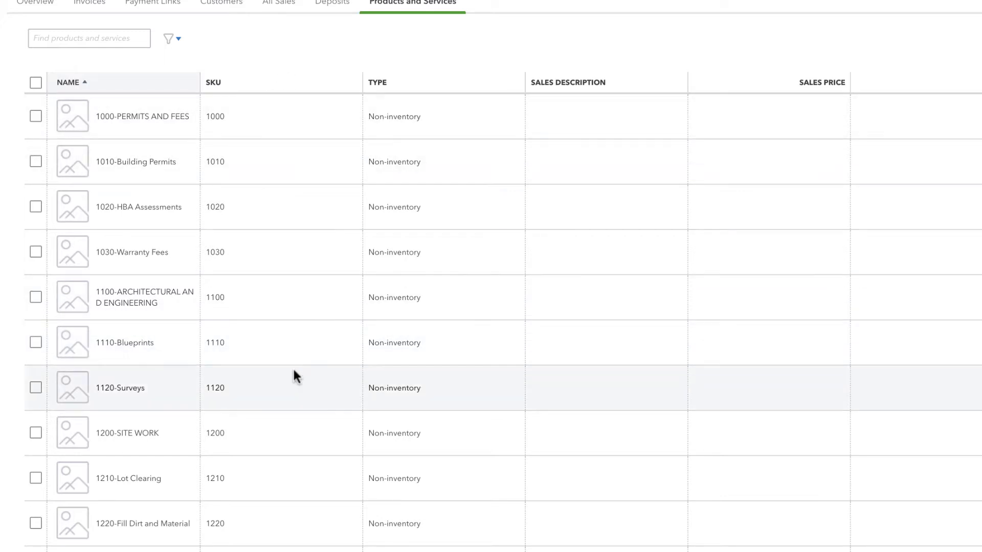
scroll(339, 426, down, 6)
scroll(339, 425, up, 2)
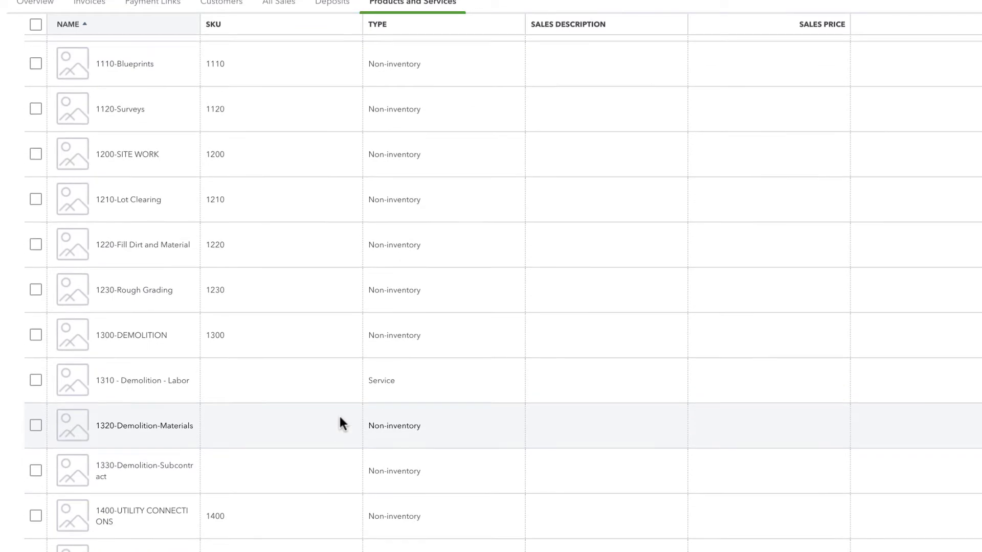
scroll(340, 424, up, 6)
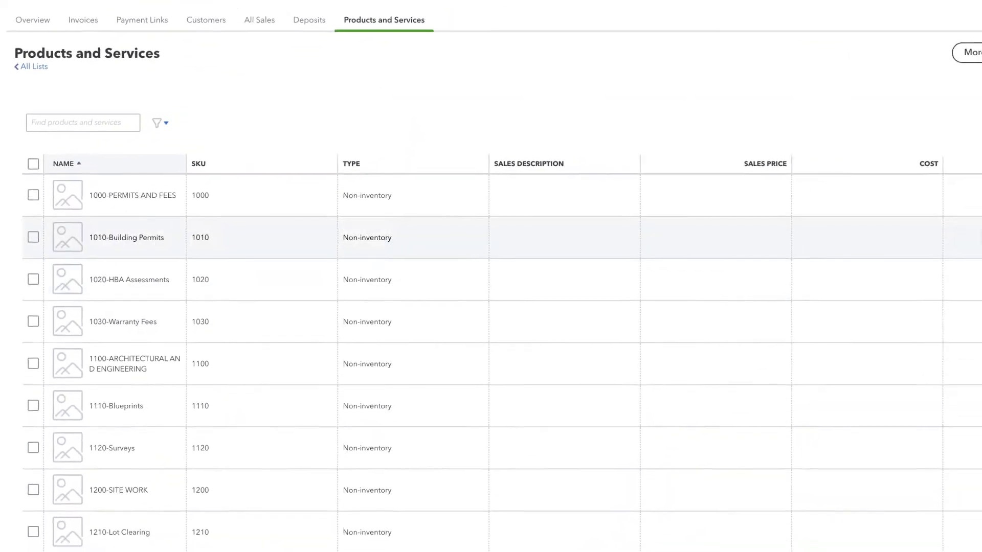
Inspect the 1000-PERMITS AND FEES item's details, pick Direct Construction Costs as its expense account, and close it without saving.
click(935, 206)
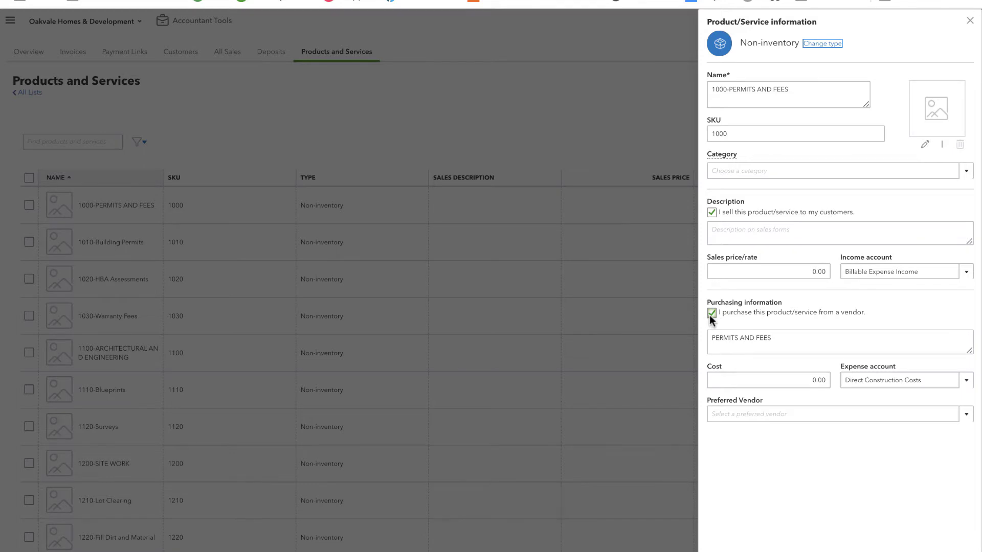
click(966, 389)
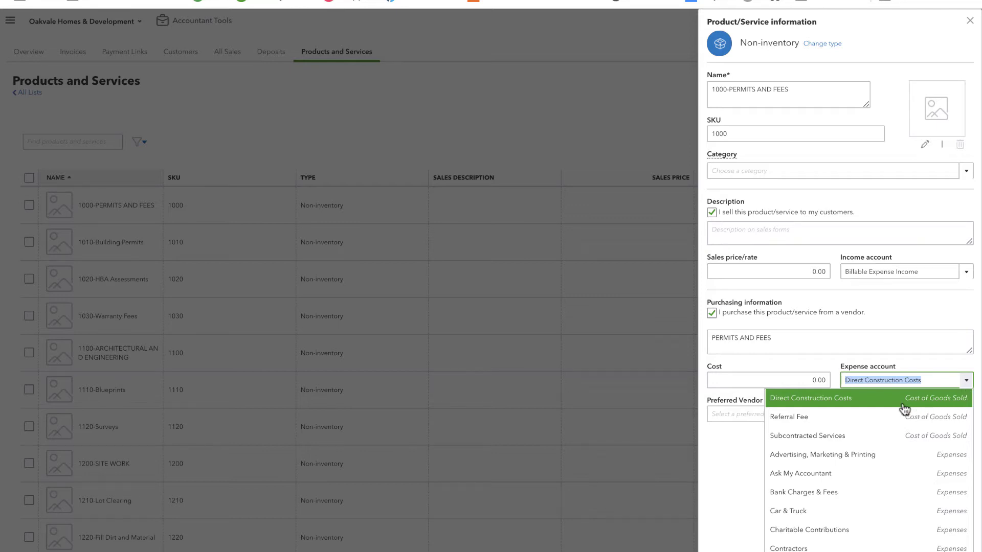
click(848, 403)
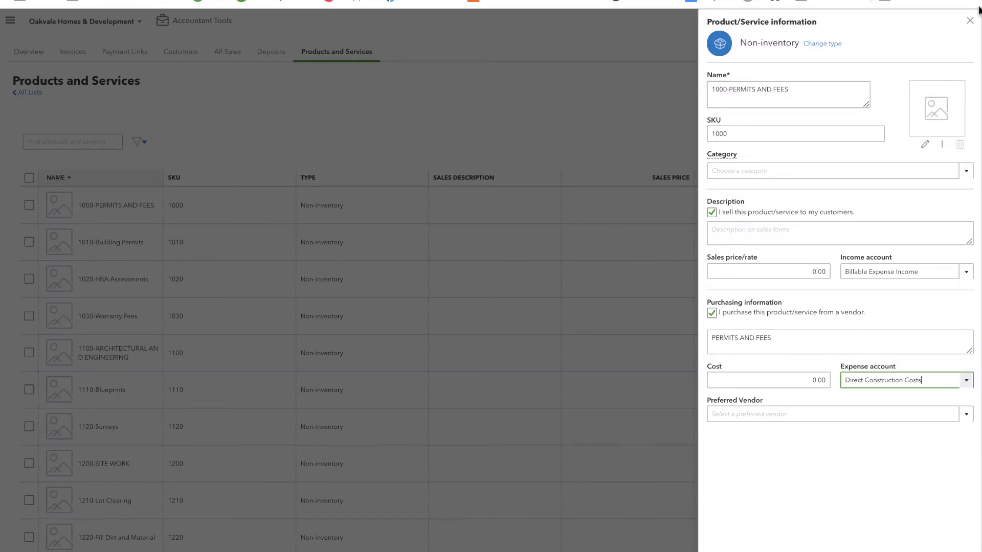
click(970, 21)
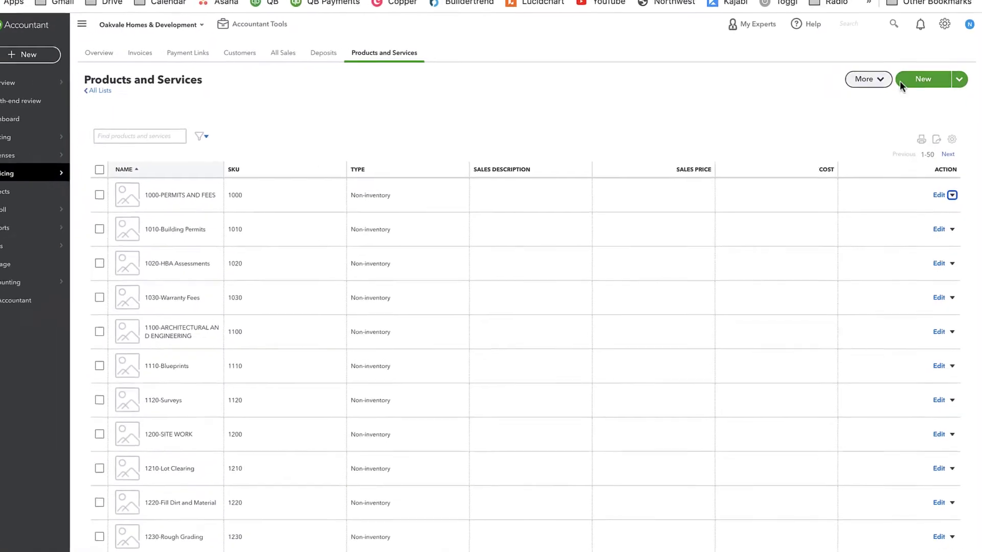
Start a new expense, look up the direct cost categories in its first category line, and collapse the category details.
click(41, 55)
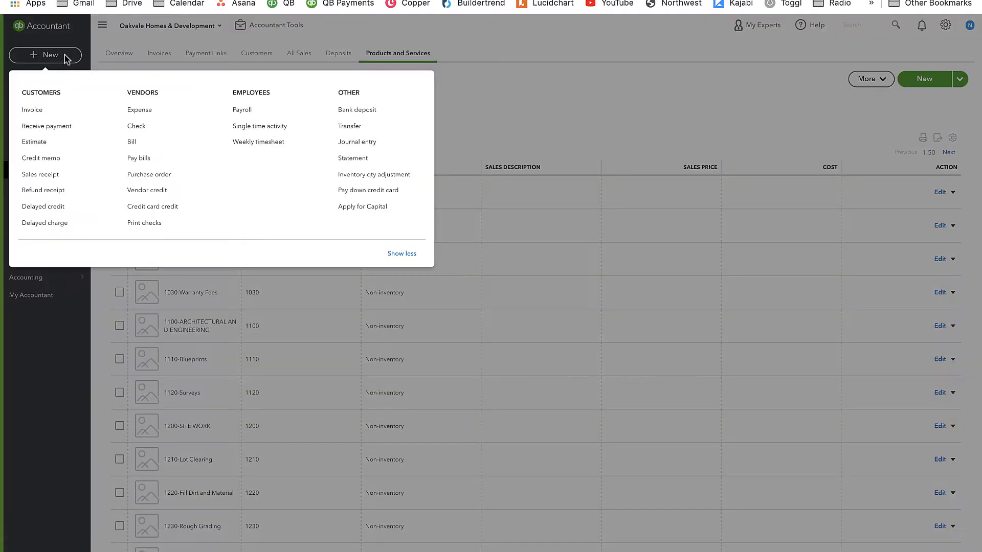
click(146, 111)
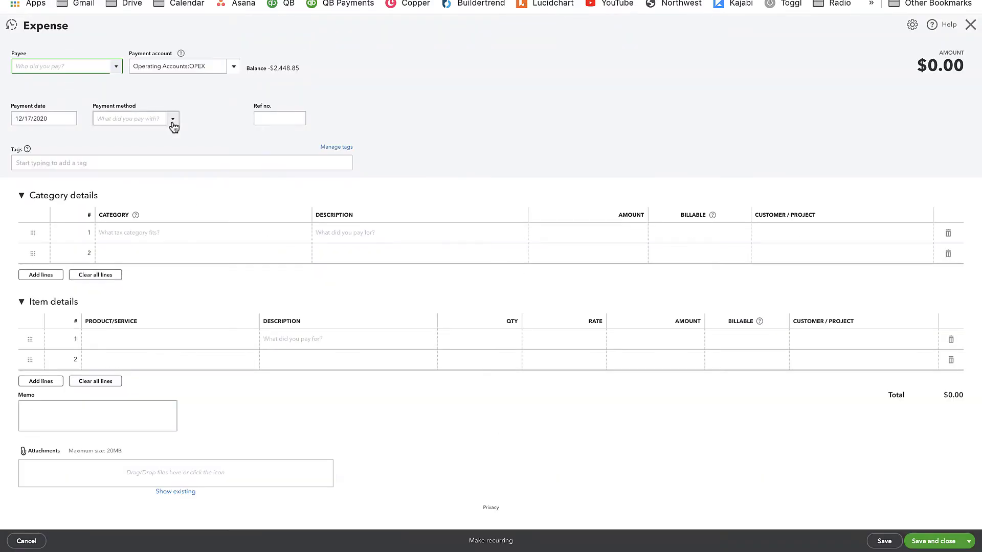
click(83, 66)
click(175, 233)
text(Direct Deposit Payable)
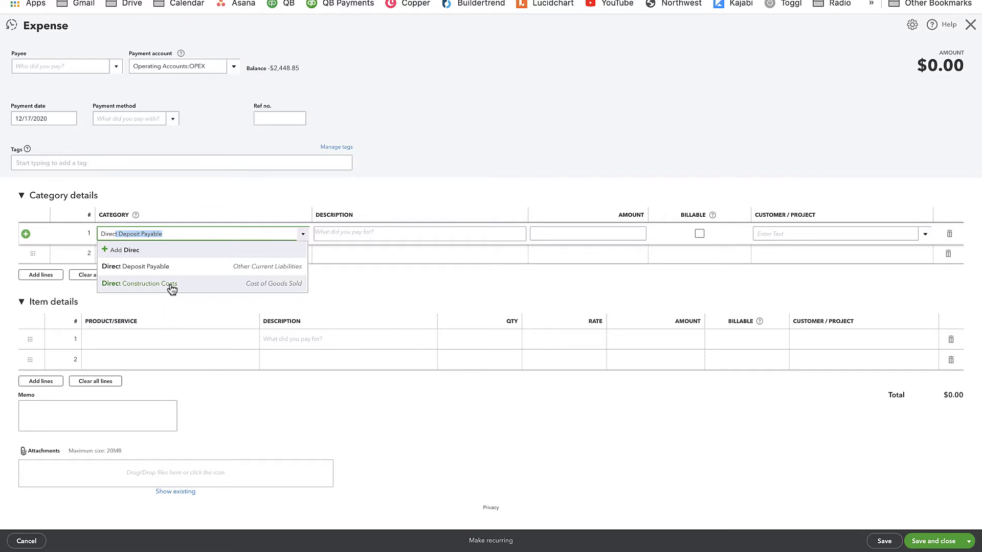
click(171, 192)
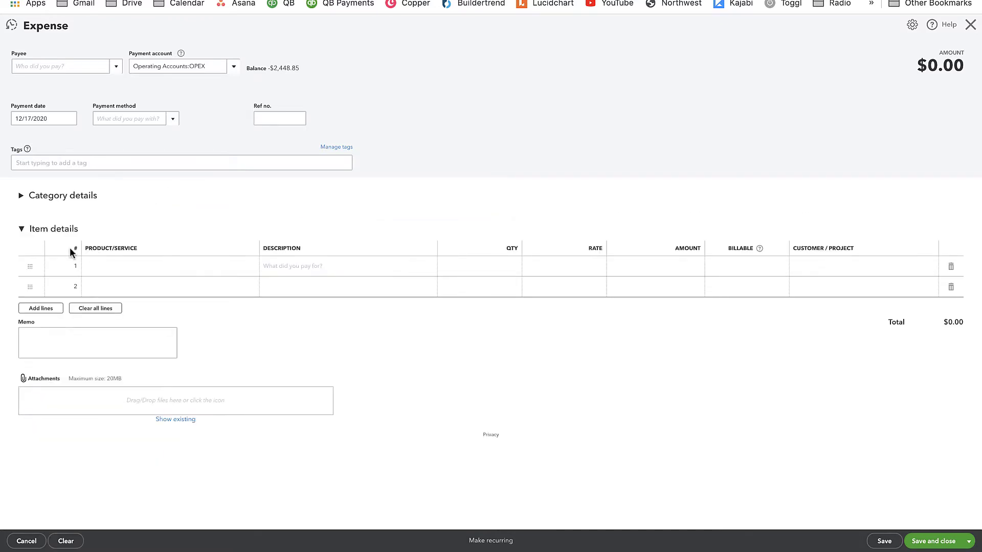
Add the 1010-Building Permits item to the expense's first item line and leave the expense without saving.
click(112, 266)
text(permit)
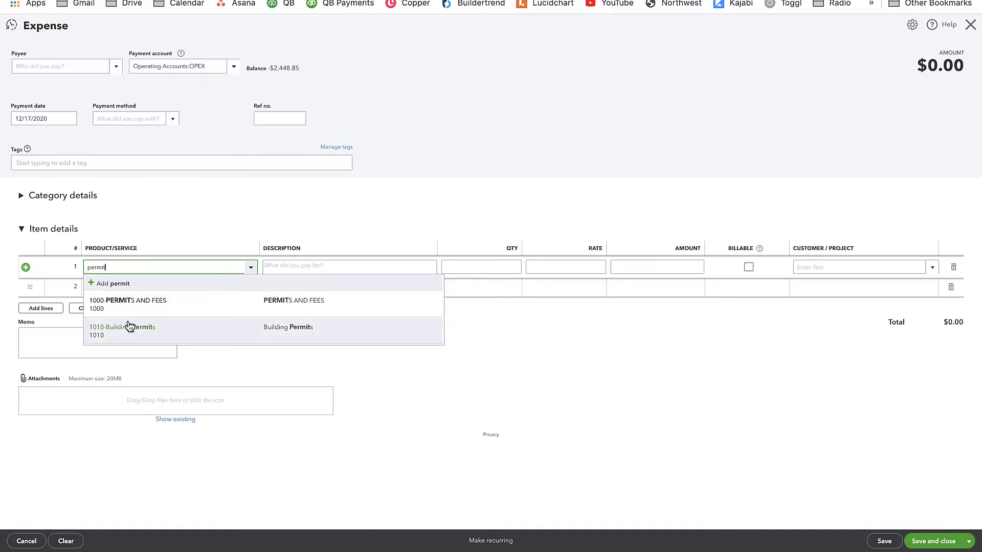
click(130, 331)
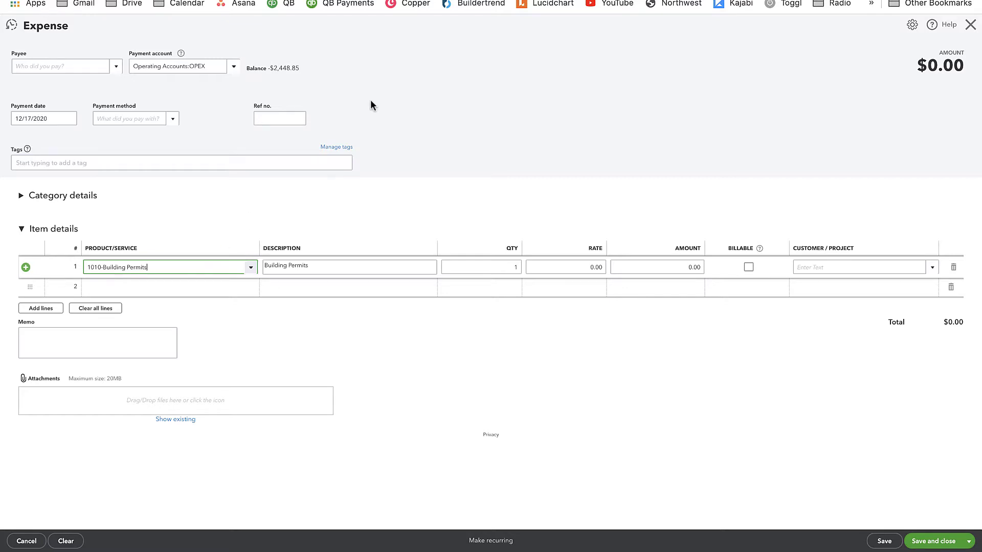
click(971, 25)
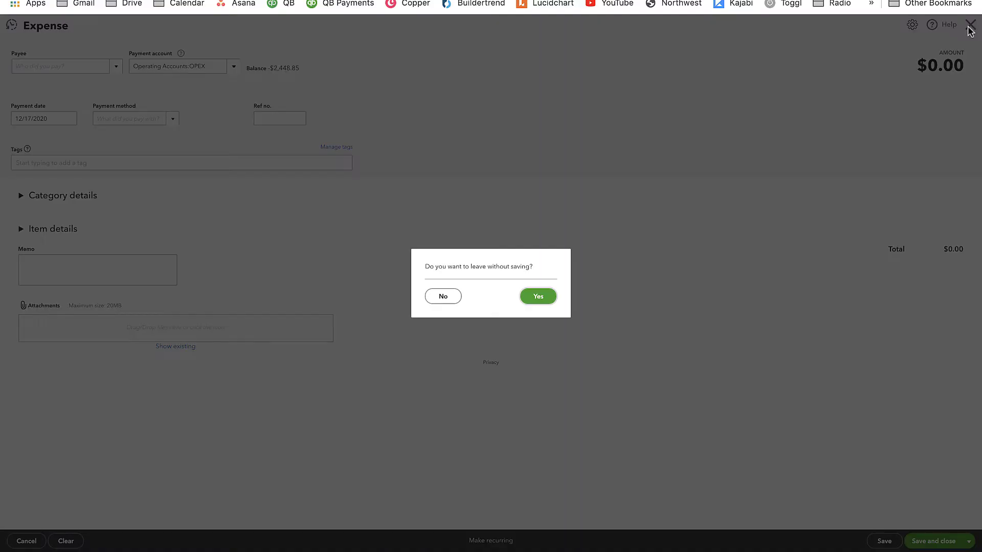
click(538, 301)
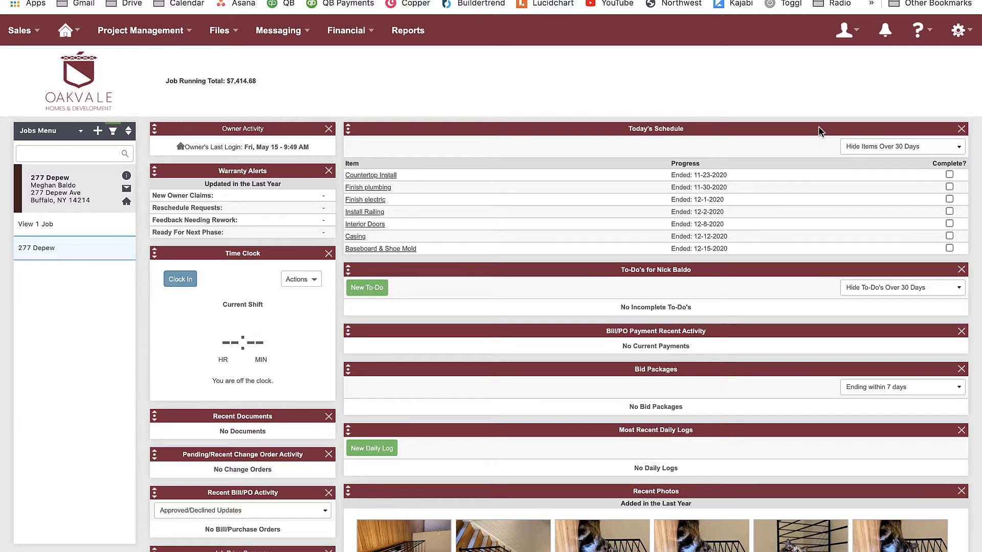
Switch to Buildertrend and open the Cost Codes setup from the builder configuration.
click(958, 30)
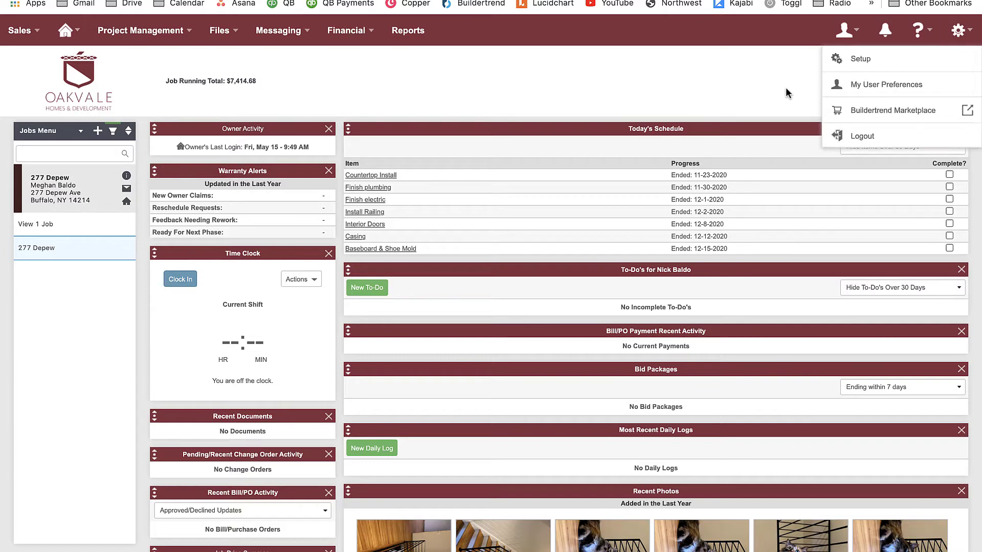
mouse_move(960, 36)
click(890, 66)
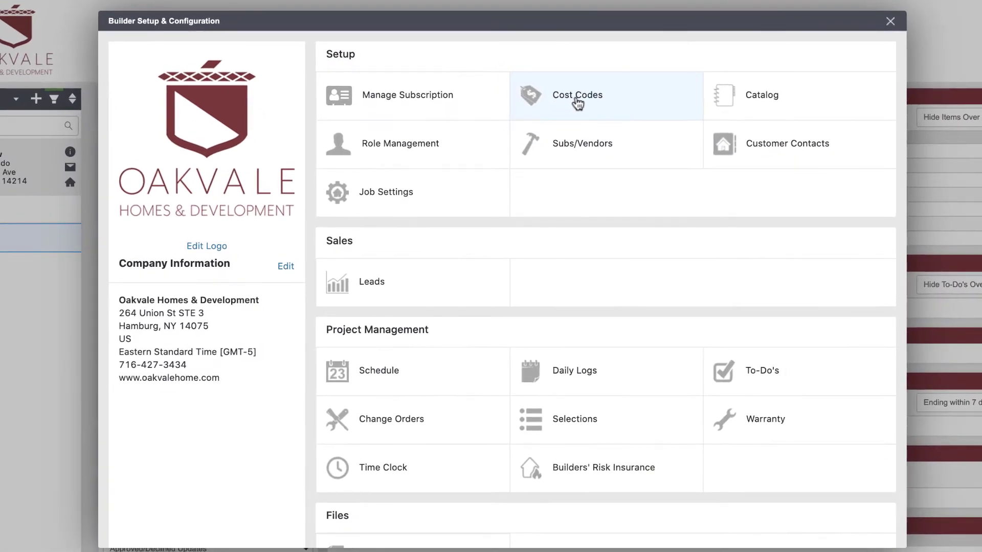
click(554, 123)
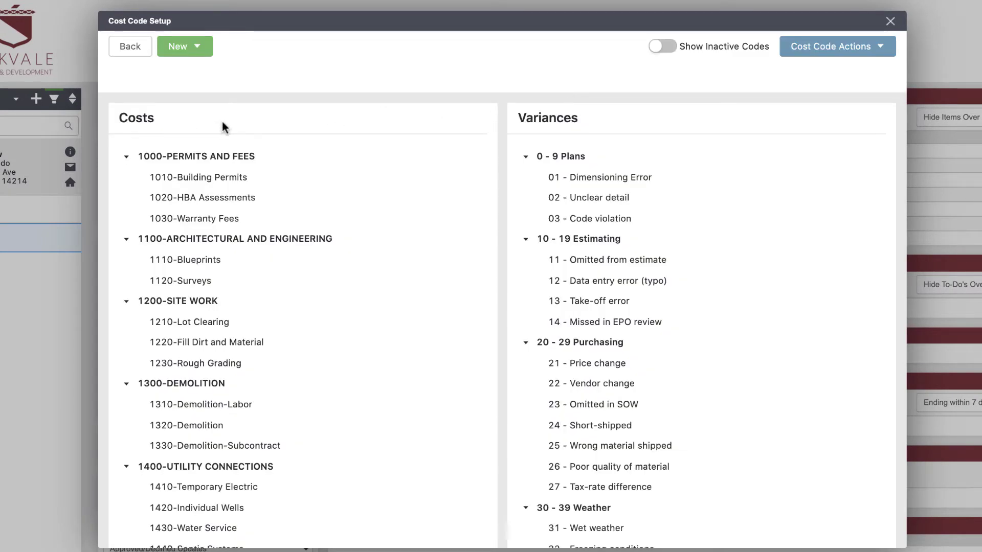
Collapse the cost categories from 1000-PERMITS AND FEES through 2100-FOOTING AND FOUNDATIONS to view only their headings.
click(126, 156)
click(126, 179)
click(126, 199)
click(126, 220)
click(127, 239)
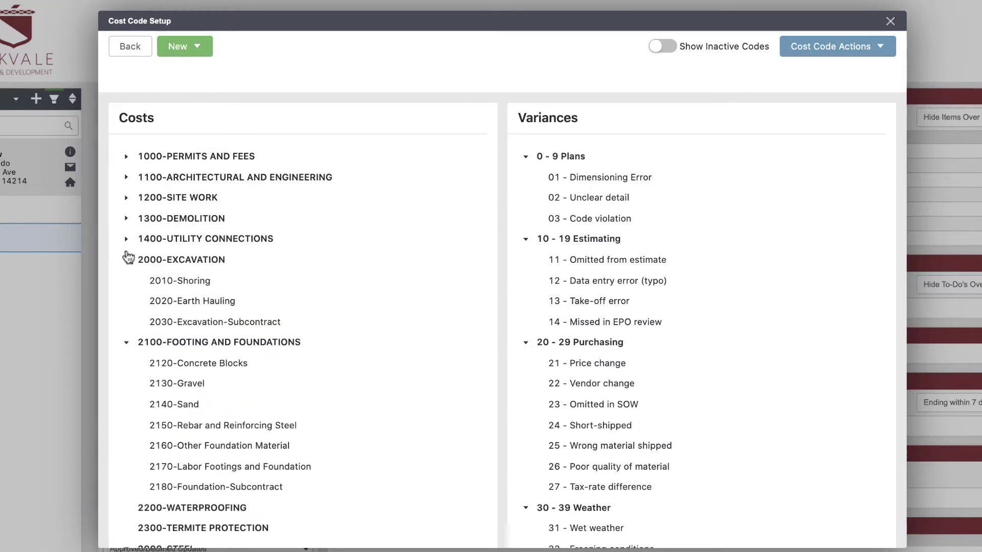
click(127, 261)
click(126, 283)
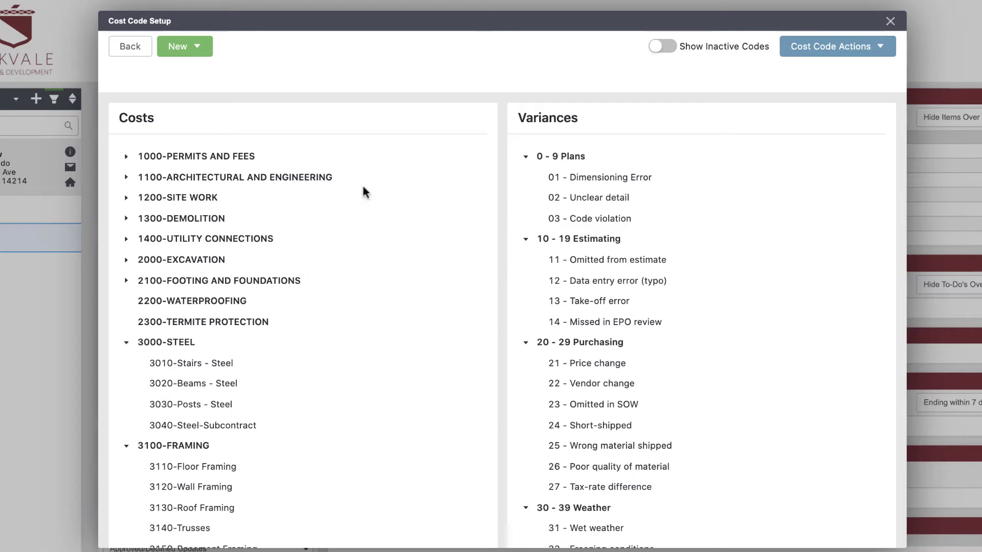
Start an import of the NAHB cost codes and cancel it at the confirmation.
click(835, 56)
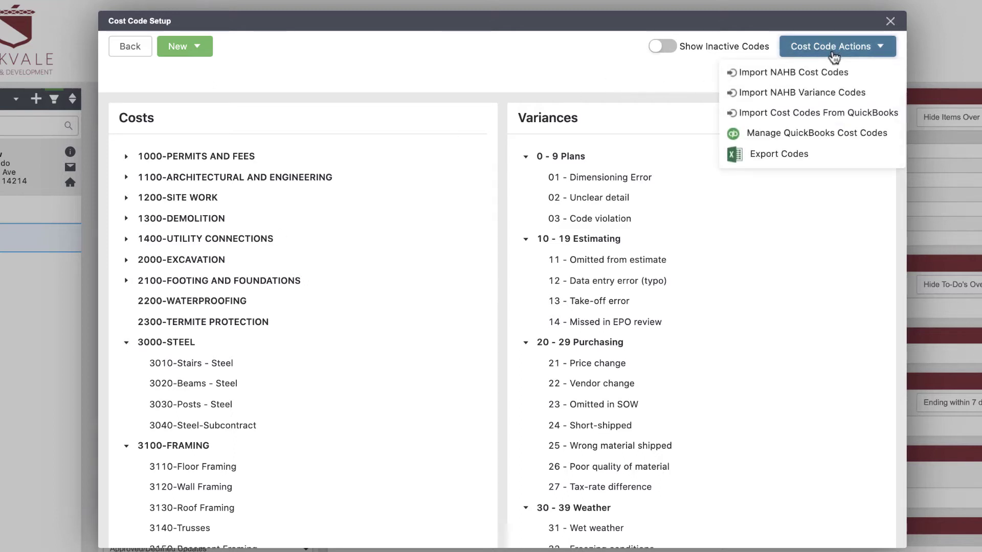
click(778, 77)
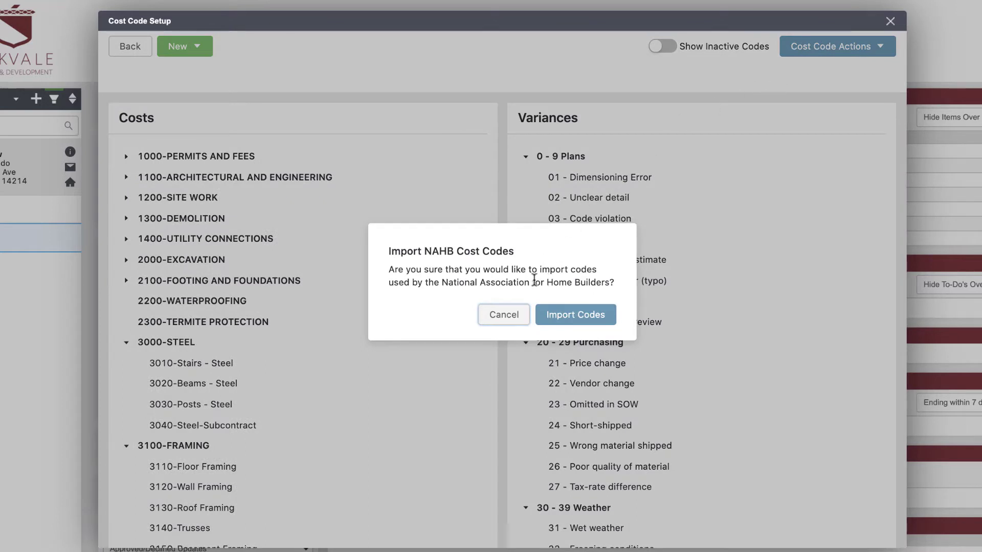
click(513, 317)
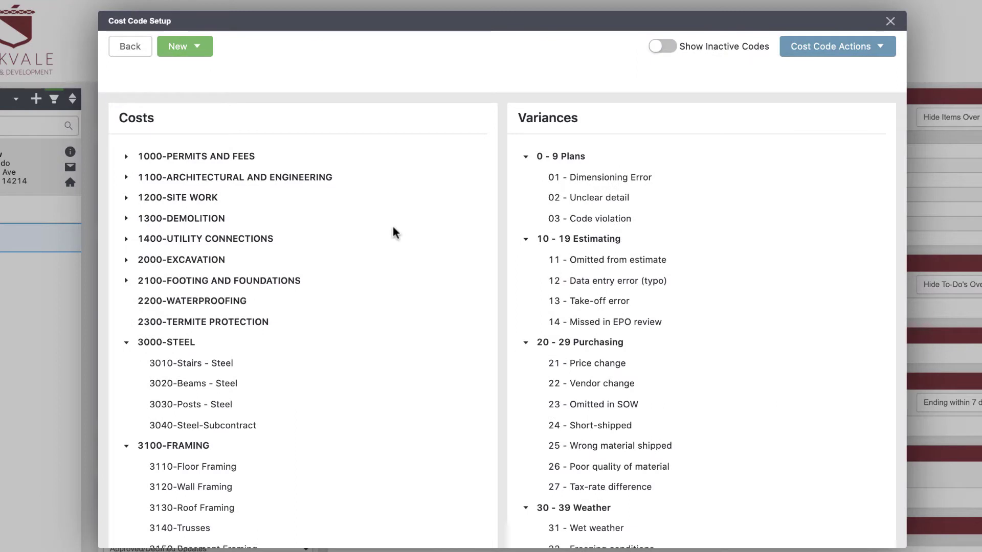
View the blank form for adding a cost code and close it without saving.
click(190, 46)
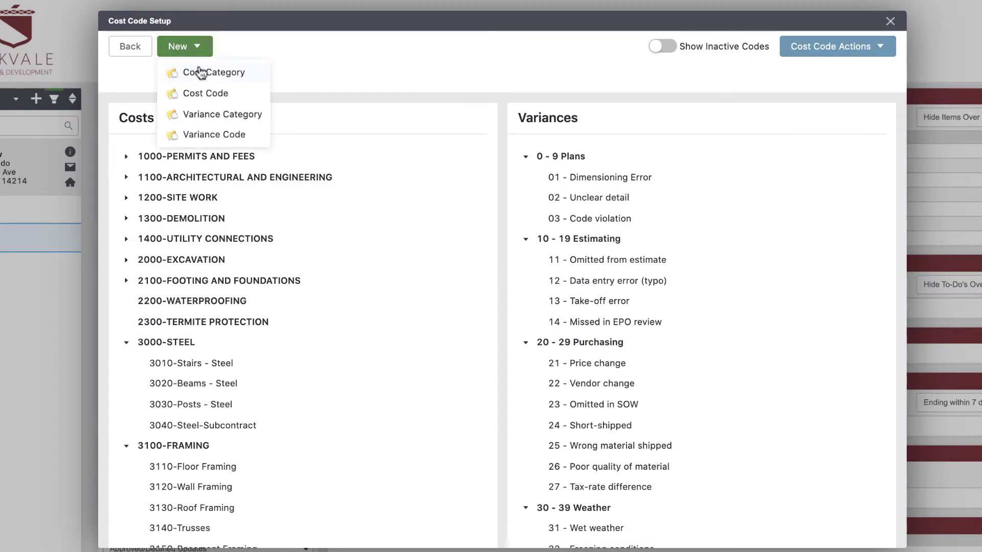
click(195, 96)
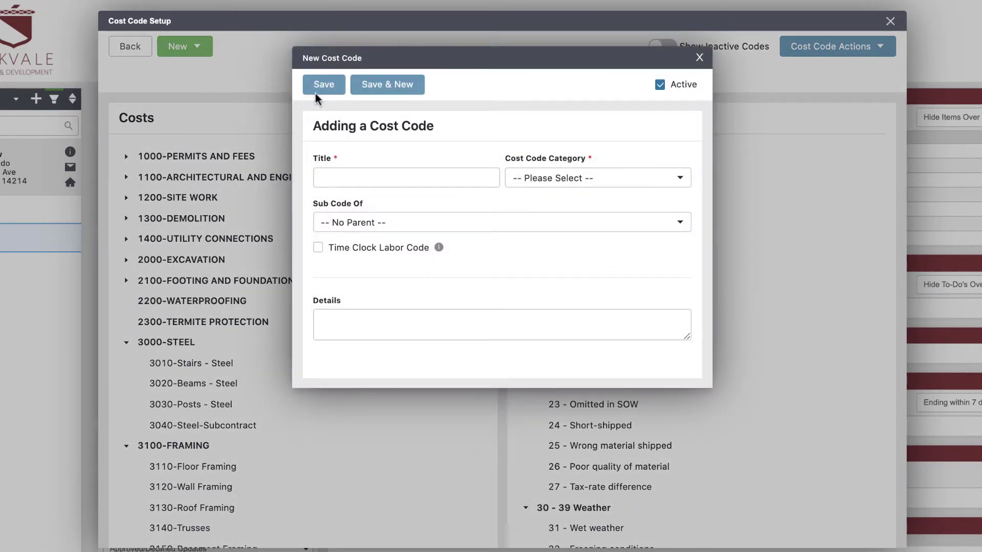
click(699, 57)
View the available cost code actions and the details of cost code 1010-Building Permits, then close its editor without saving.
click(839, 47)
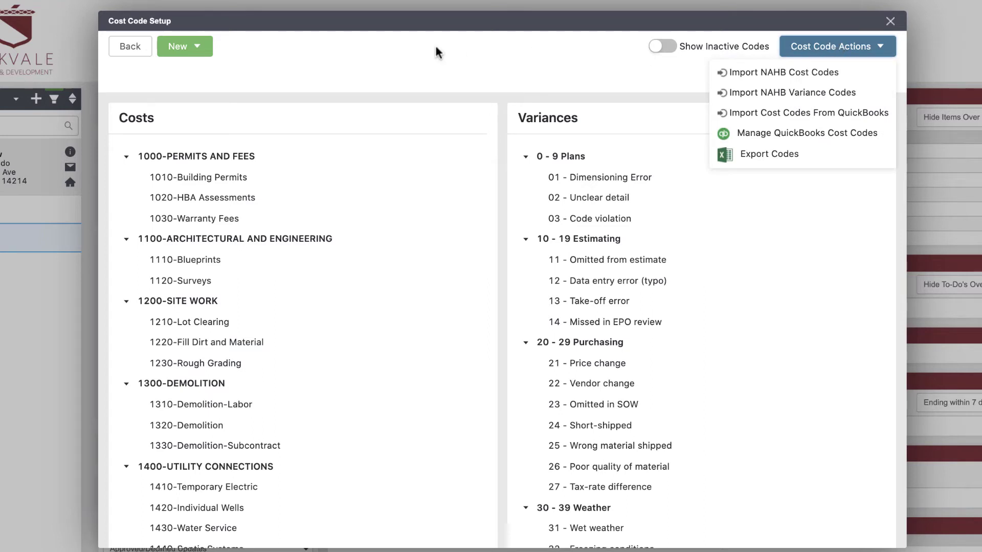
click(366, 62)
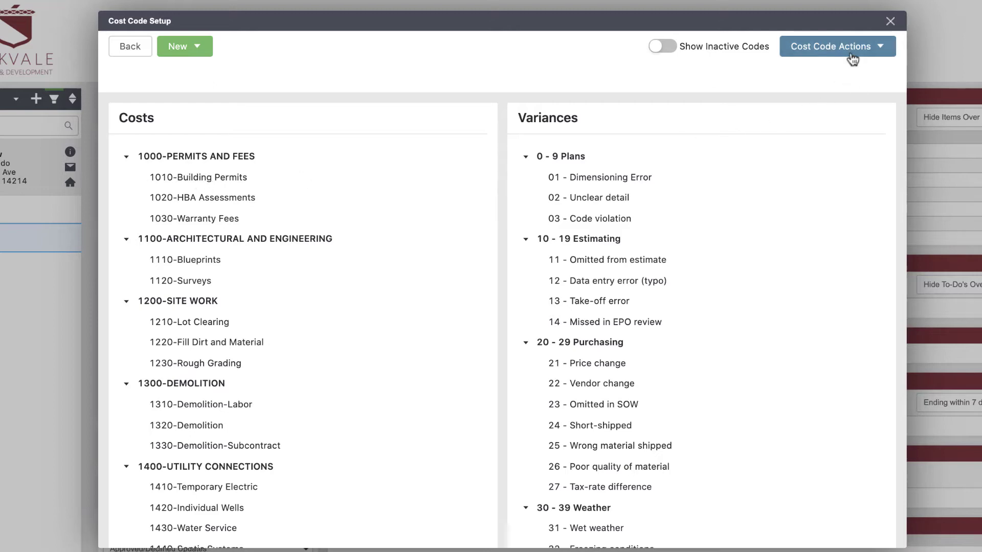
click(214, 179)
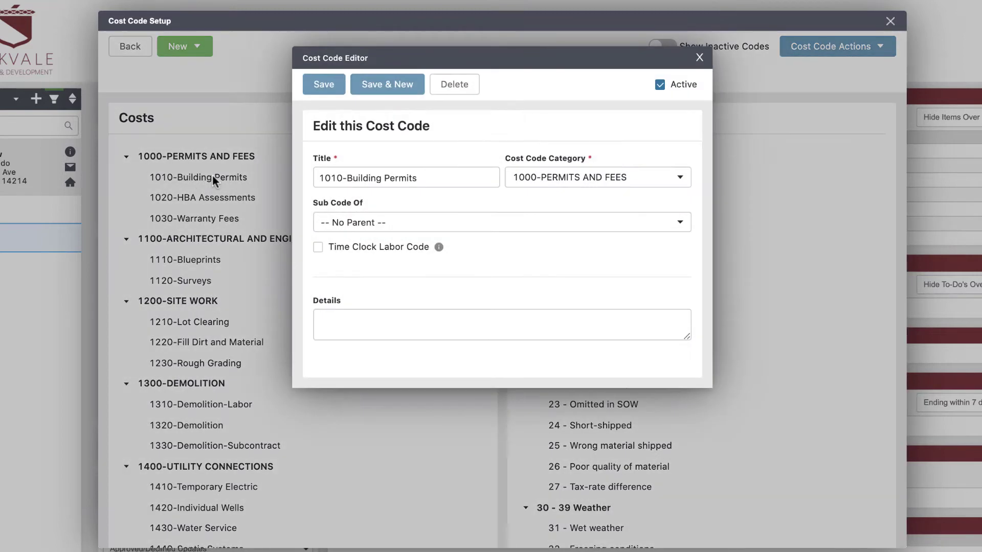
drag(440, 179, 303, 180)
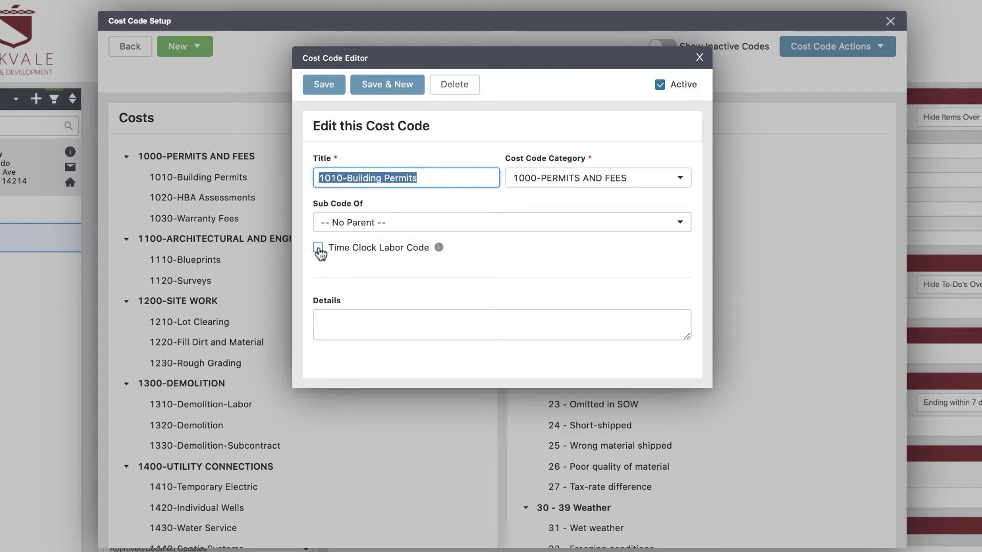
click(700, 58)
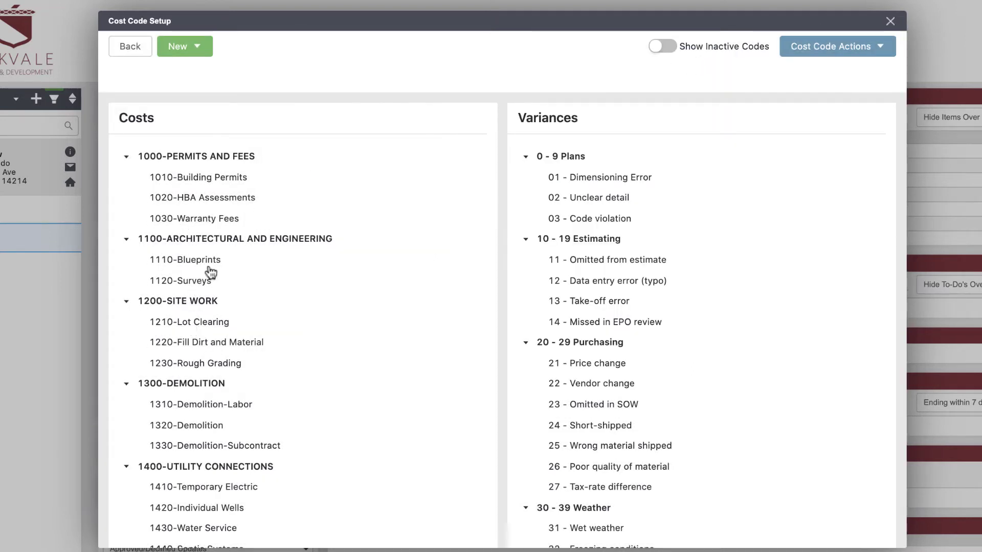
View the time clock labor settings of cost code 1310-Demolition-Labor and close its editor without saving.
click(195, 407)
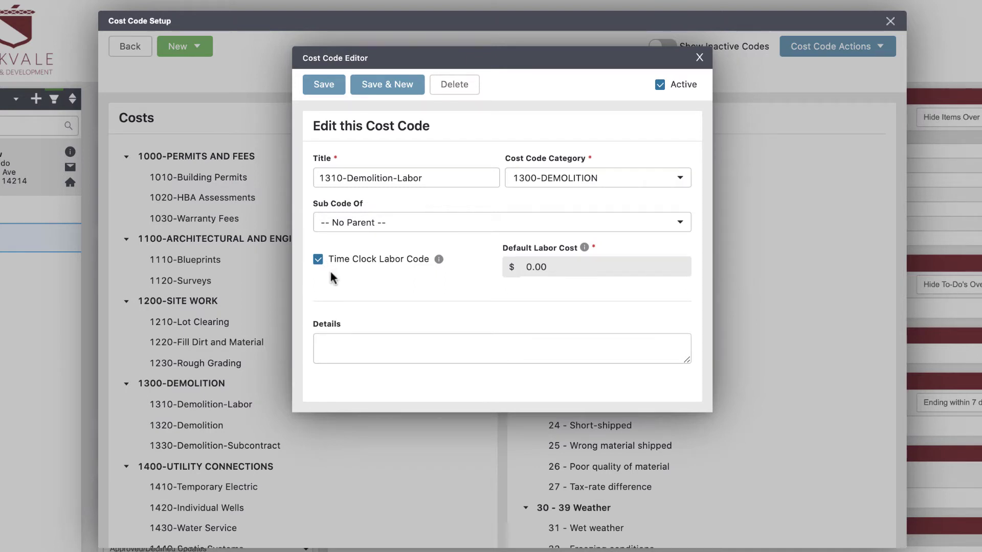
mouse_move(584, 248)
click(699, 57)
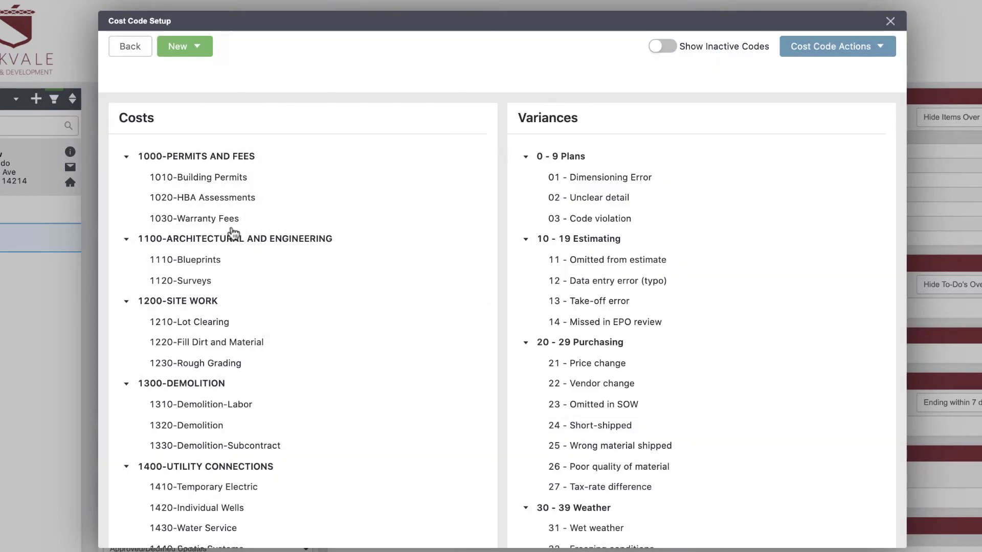
Look through the cost categories and their codes in the Costs list, from permits and fees down to masonry.
scroll(197, 352, down, 4)
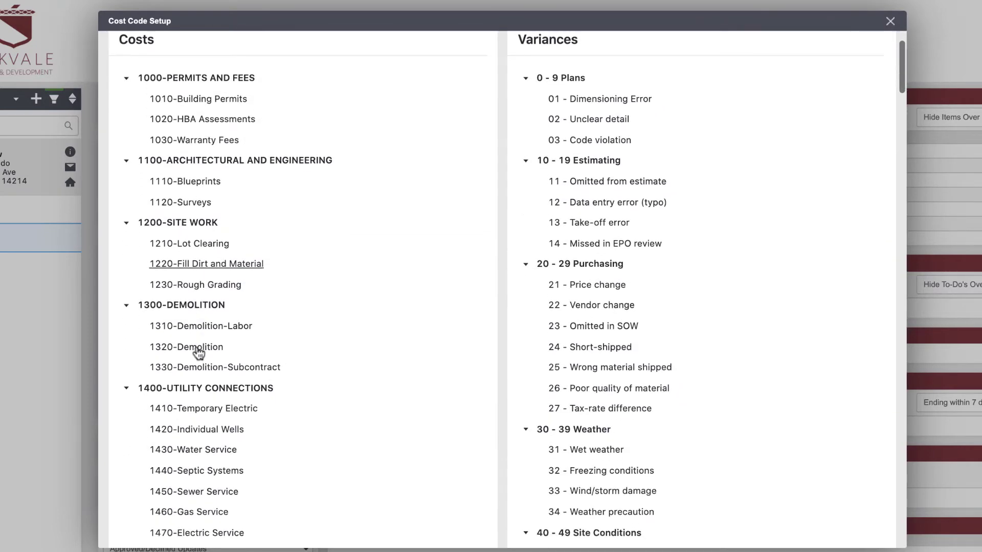
scroll(197, 352, down, 10)
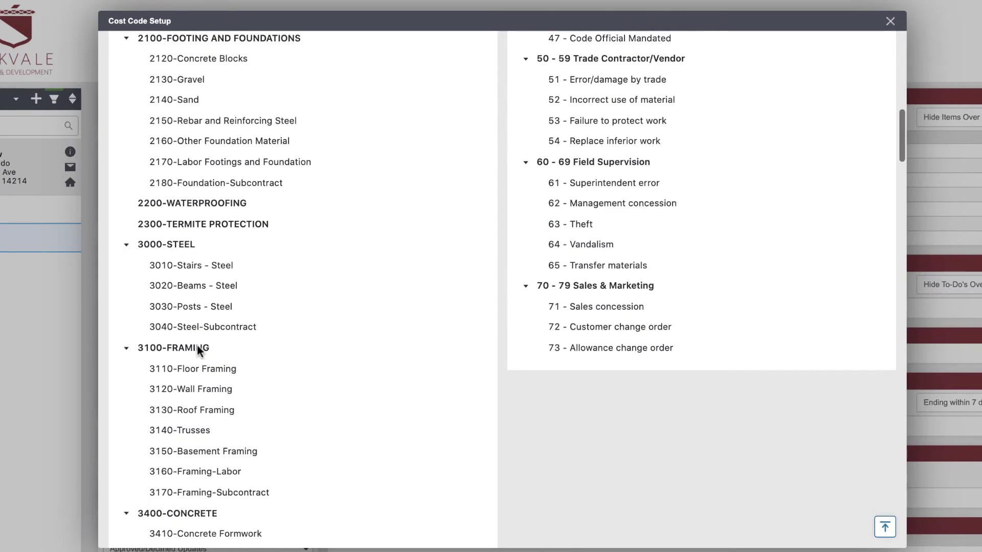
scroll(199, 352, down, 10)
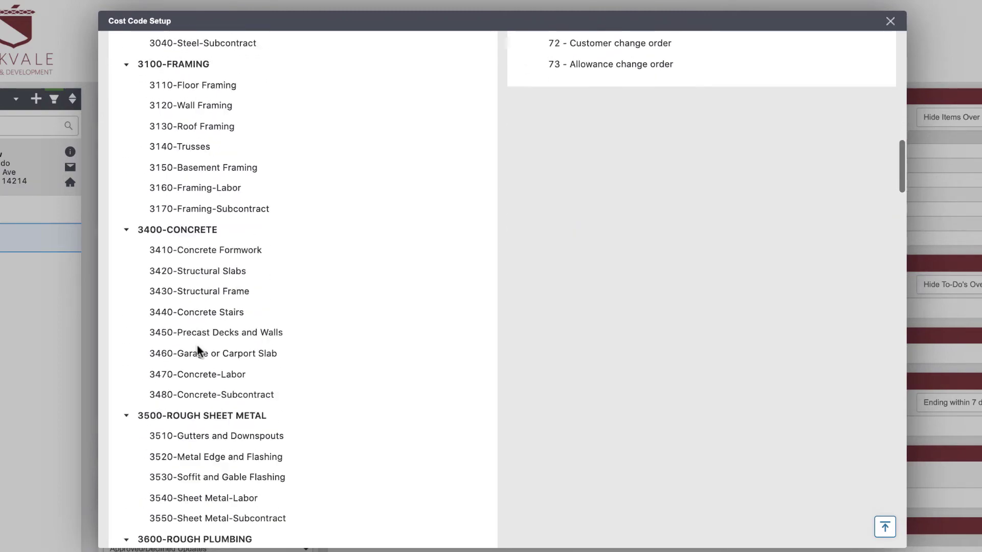
scroll(199, 351, down, 7)
scroll(198, 352, up, 12)
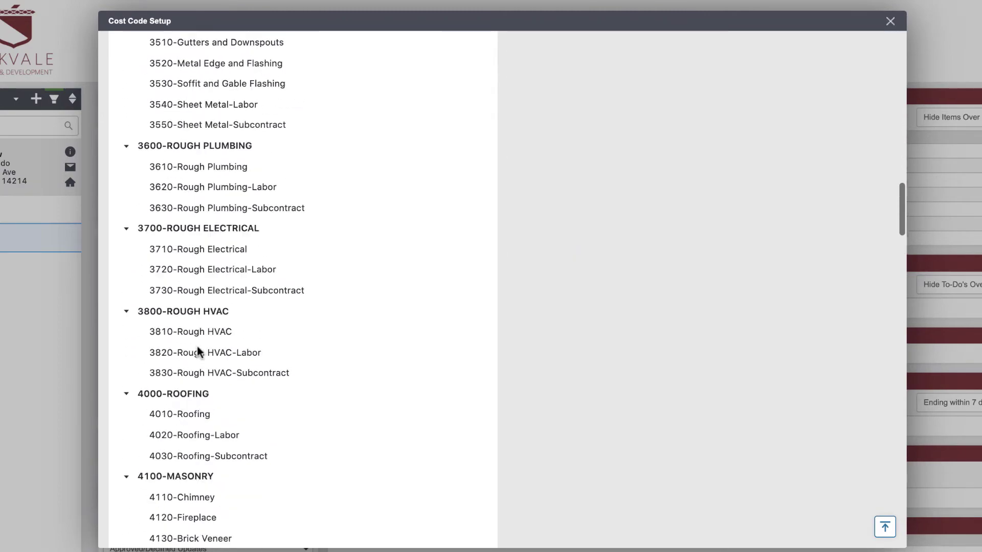
scroll(197, 351, up, 17)
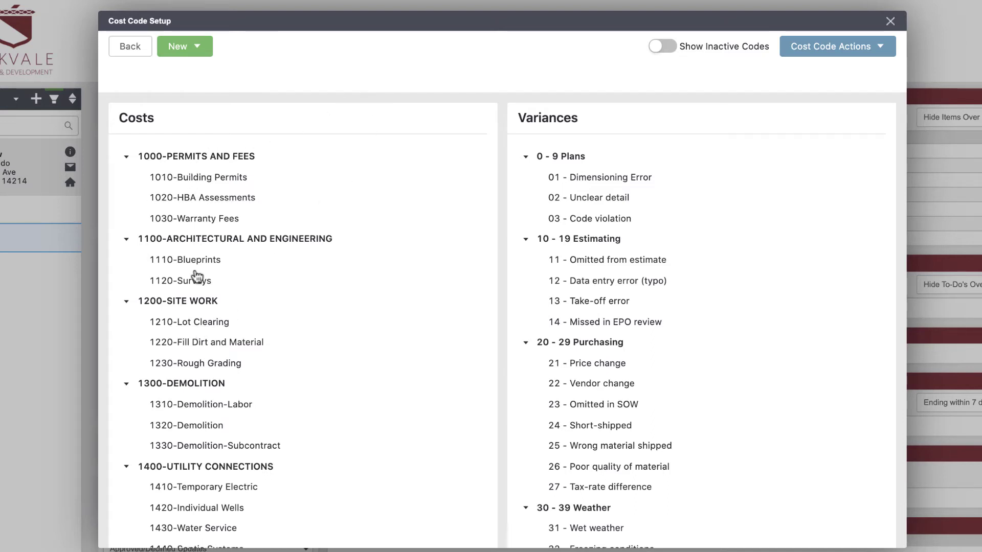
Open the QuickBooks cost code management and check the link between 1010-Building Permits and its QuickBooks item without saving.
click(817, 51)
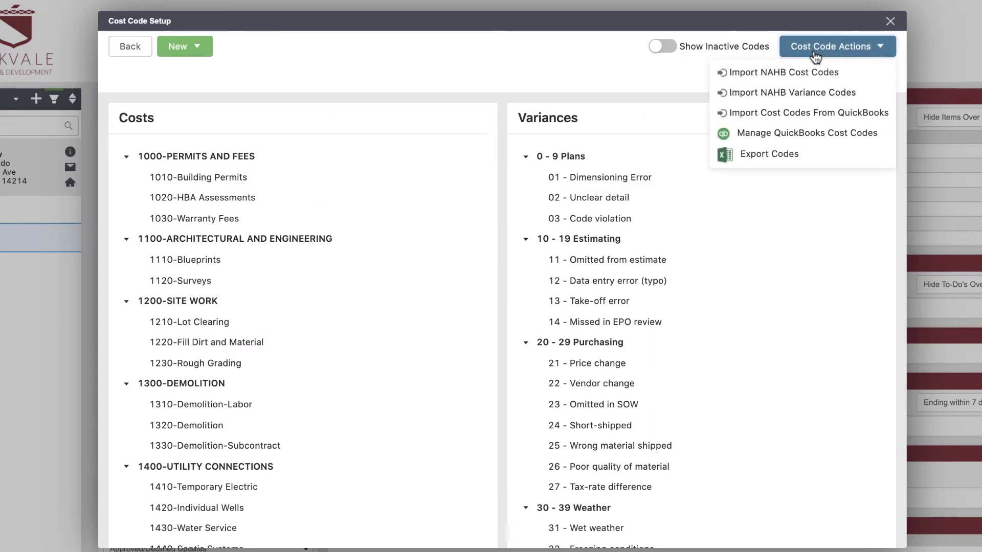
click(793, 137)
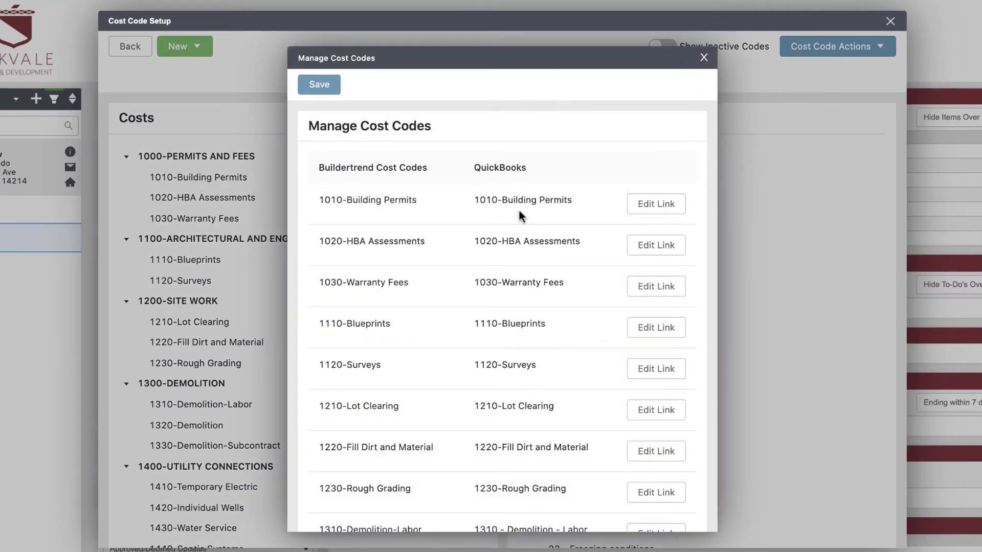
click(651, 204)
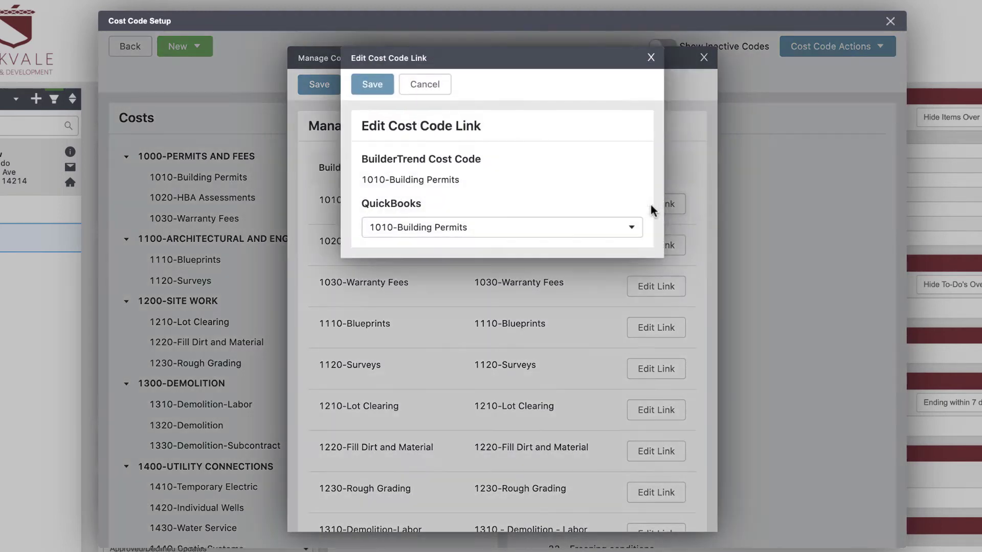
click(478, 229)
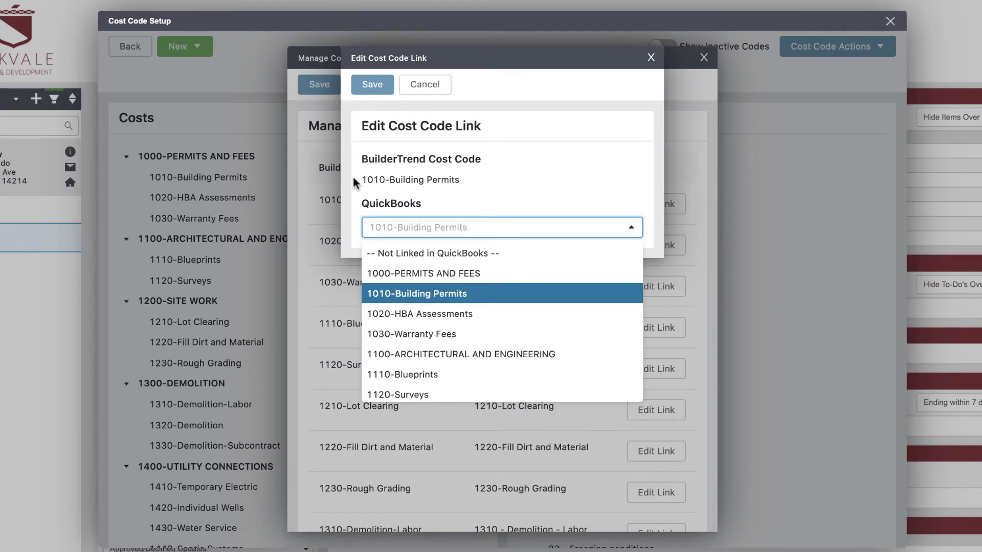
drag(361, 180, 451, 185)
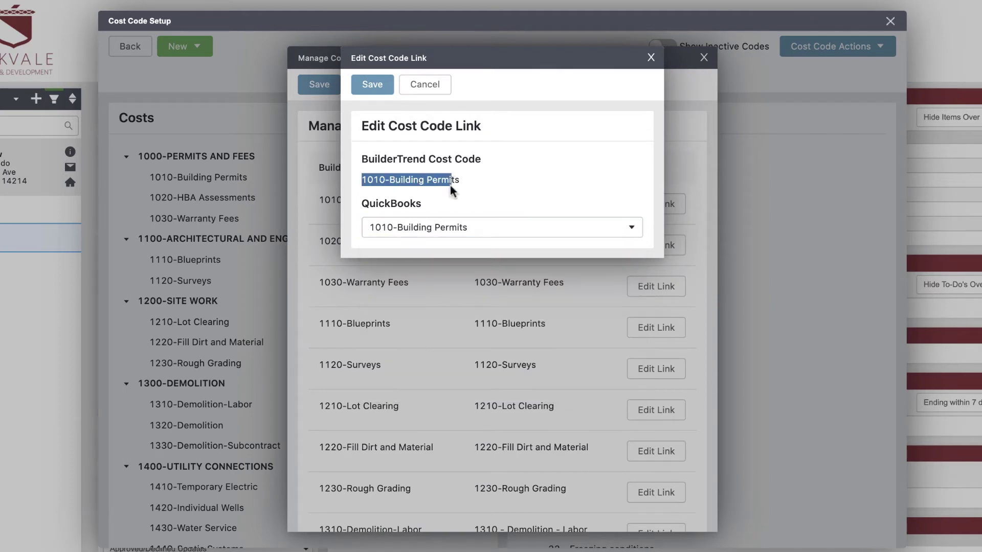
click(441, 227)
click(431, 290)
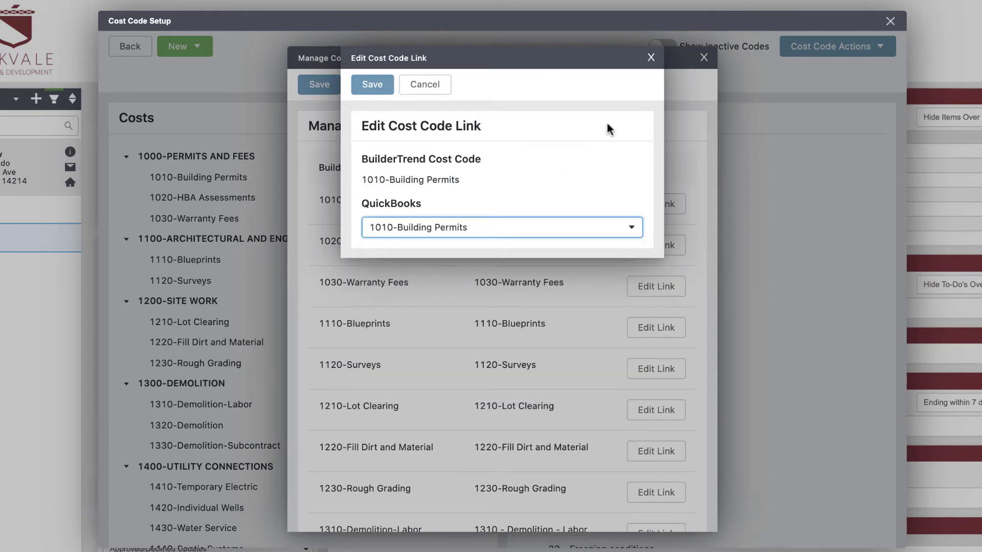
click(651, 58)
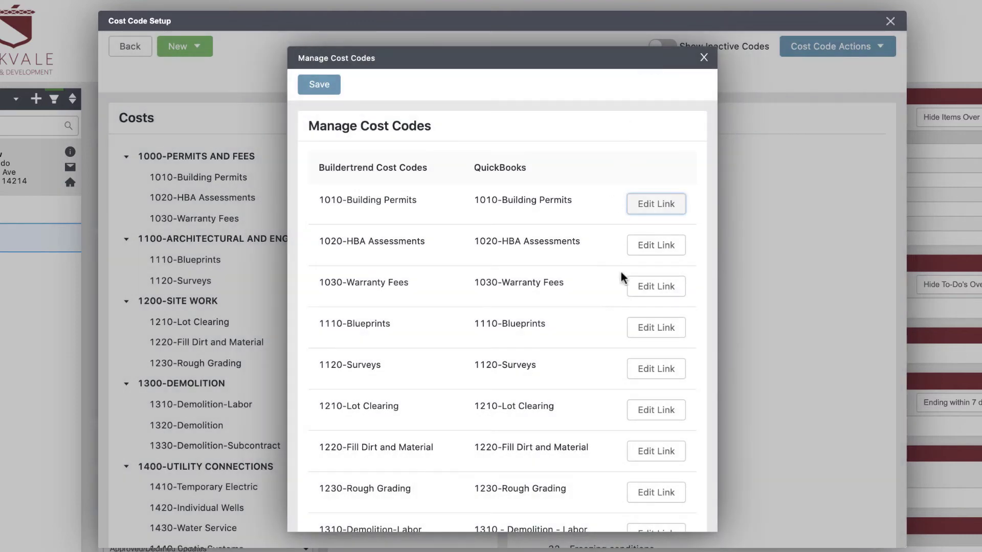
Check which QuickBooks item can be linked to 1020-HBA Assessments and close the link editor without saving.
scroll(620, 269, down, 1)
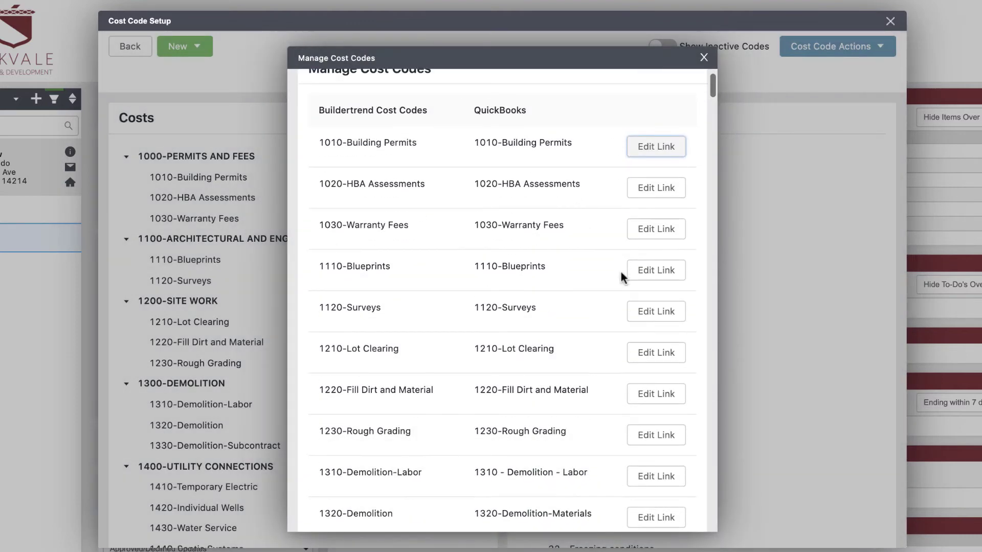
click(668, 190)
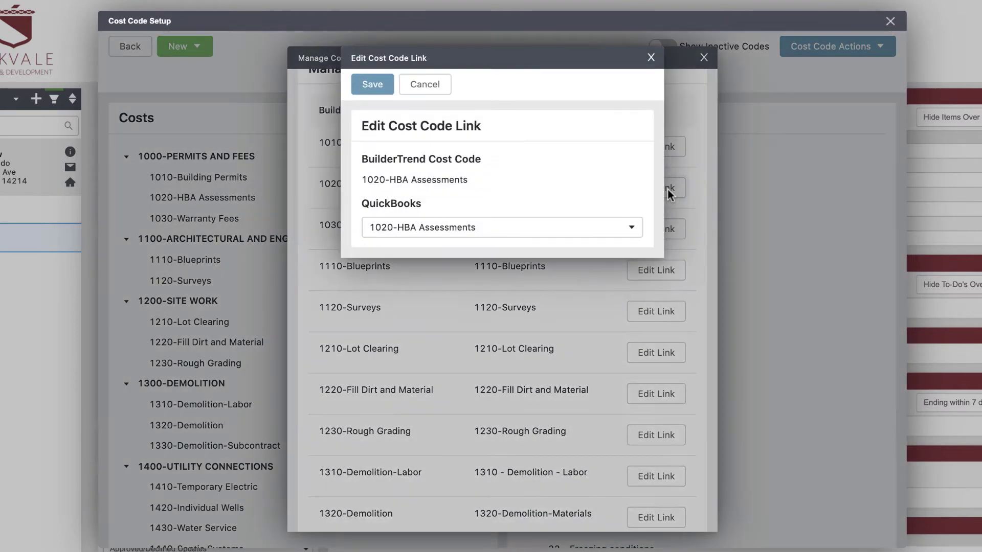
click(448, 235)
click(412, 313)
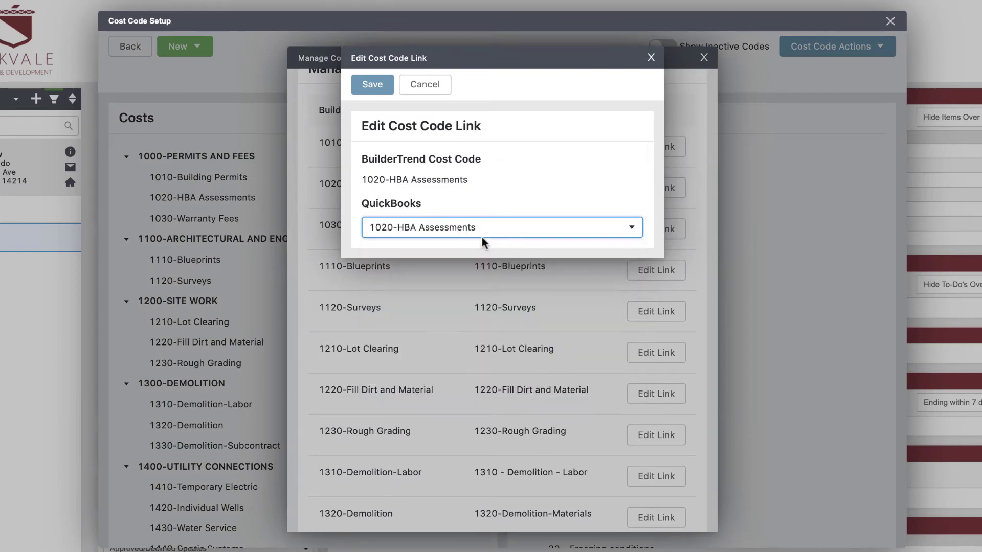
click(651, 58)
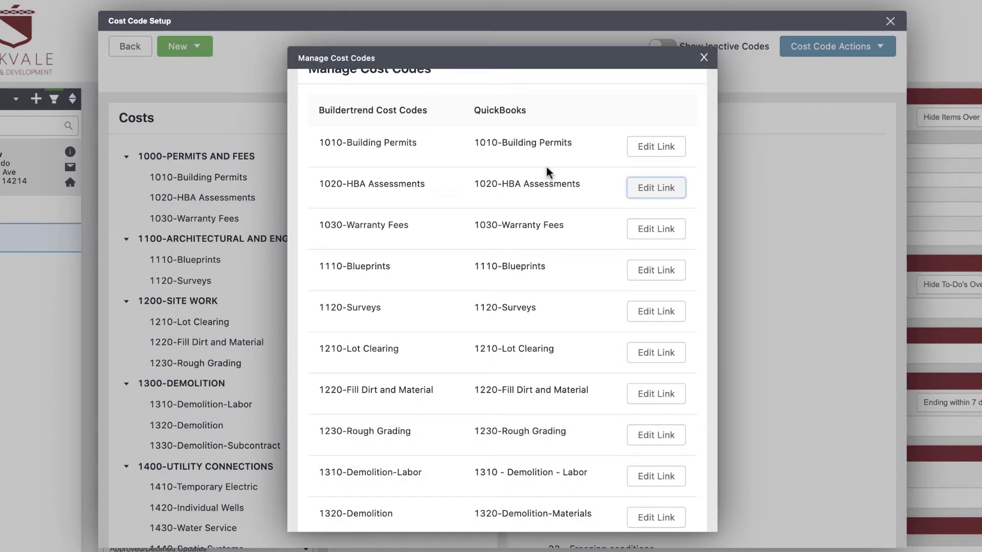
Compare the Buildertrend cost codes with their linked QuickBooks items throughout the whole Manage Cost Codes list.
scroll(442, 306, up, 1)
scroll(442, 306, down, 4)
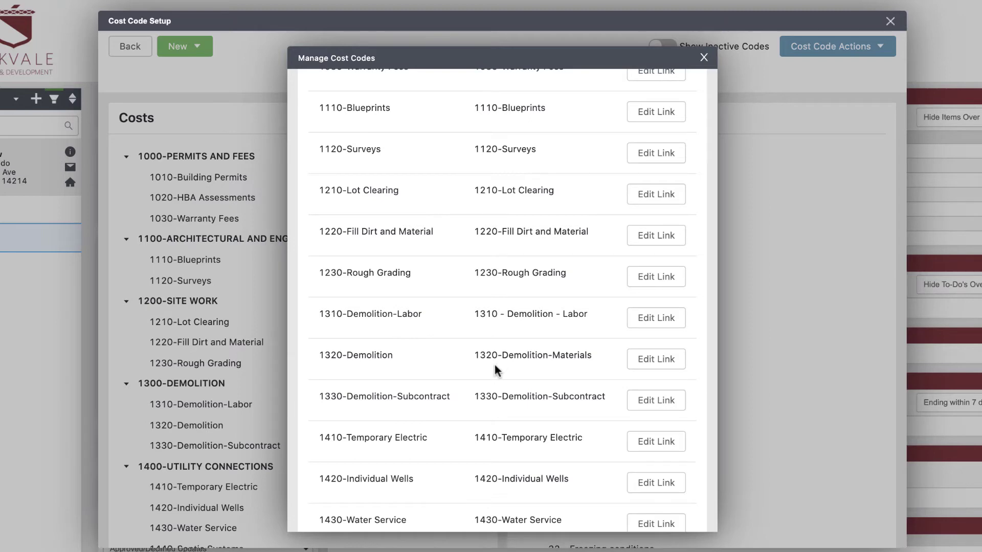
scroll(494, 364, down, 7)
scroll(494, 366, down, 6)
scroll(493, 366, down, 8)
scroll(494, 375, down, 10)
scroll(492, 371, down, 5)
scroll(492, 372, down, 20)
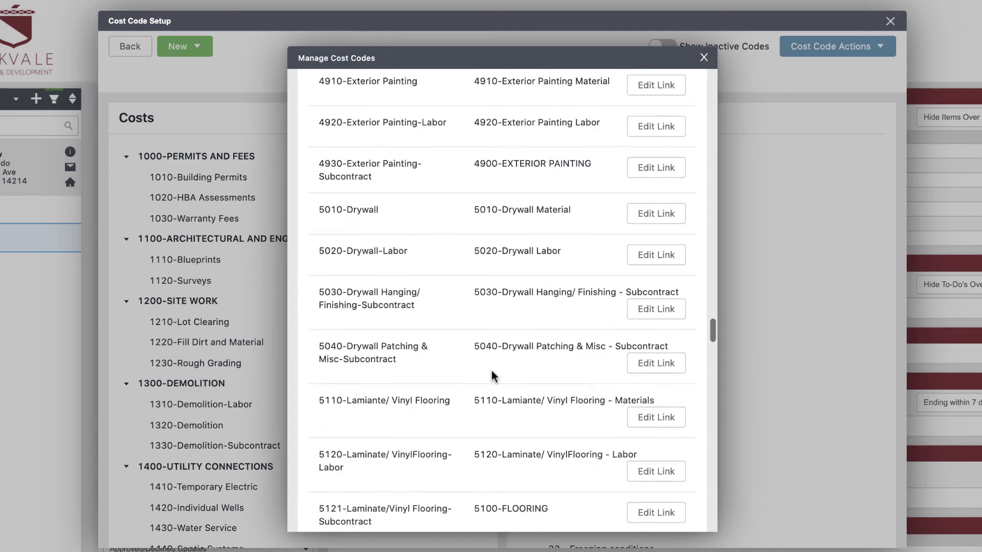
scroll(491, 377, down, 20)
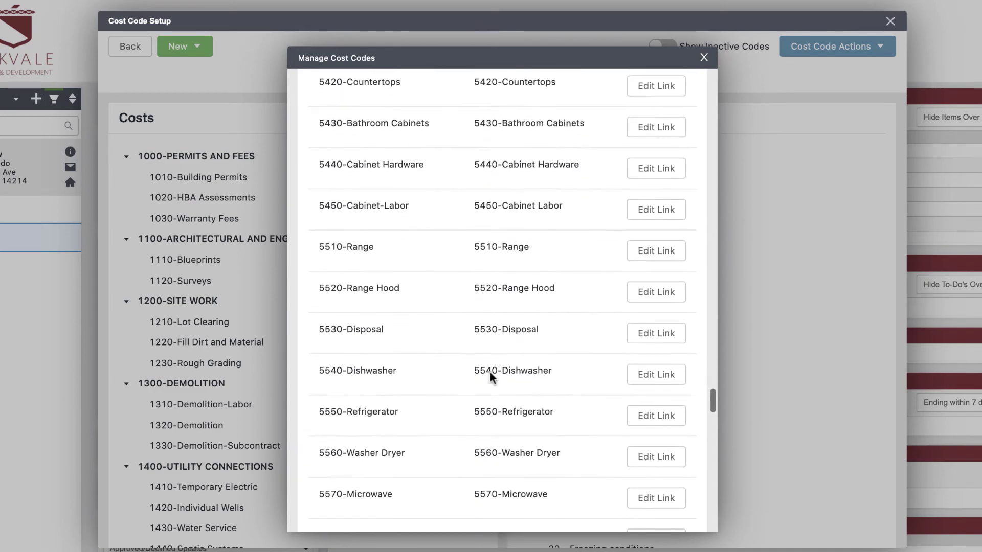
scroll(489, 379, down, 20)
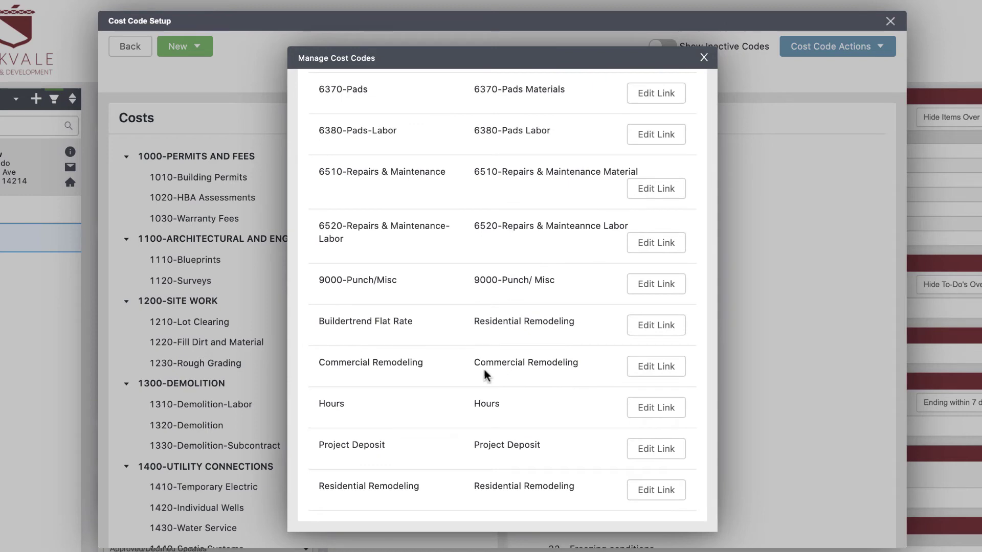
scroll(483, 367, up, 15)
scroll(472, 365, up, 20)
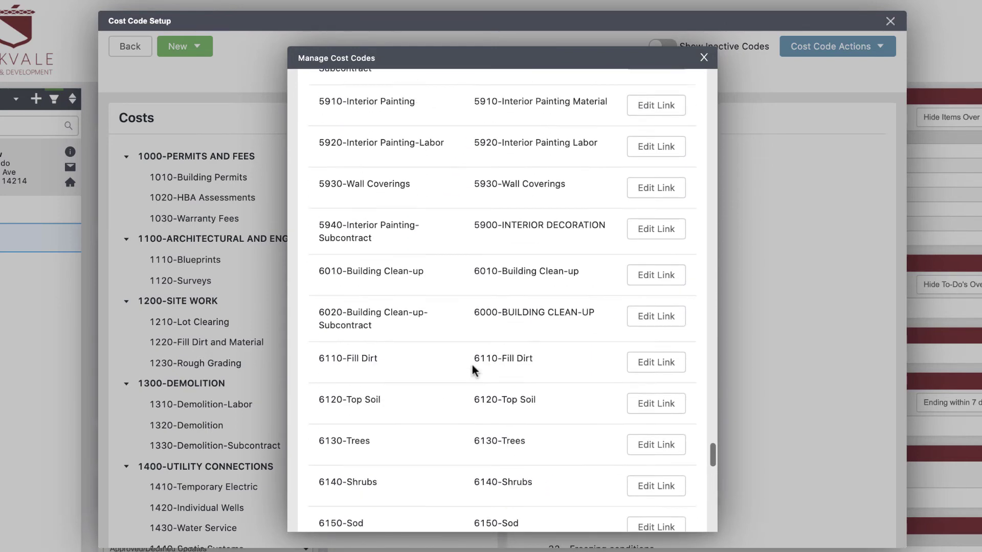
scroll(472, 366, up, 20)
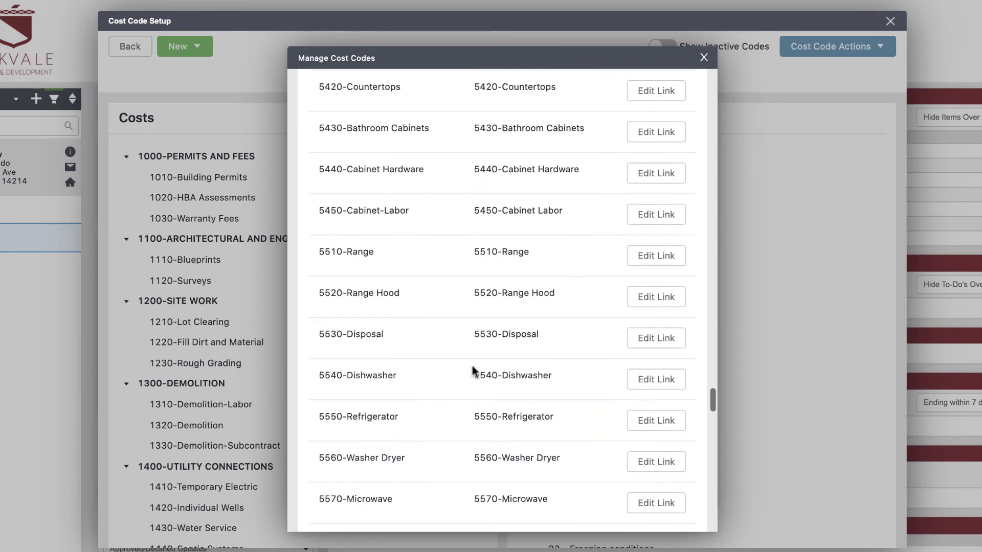
scroll(473, 364, up, 10)
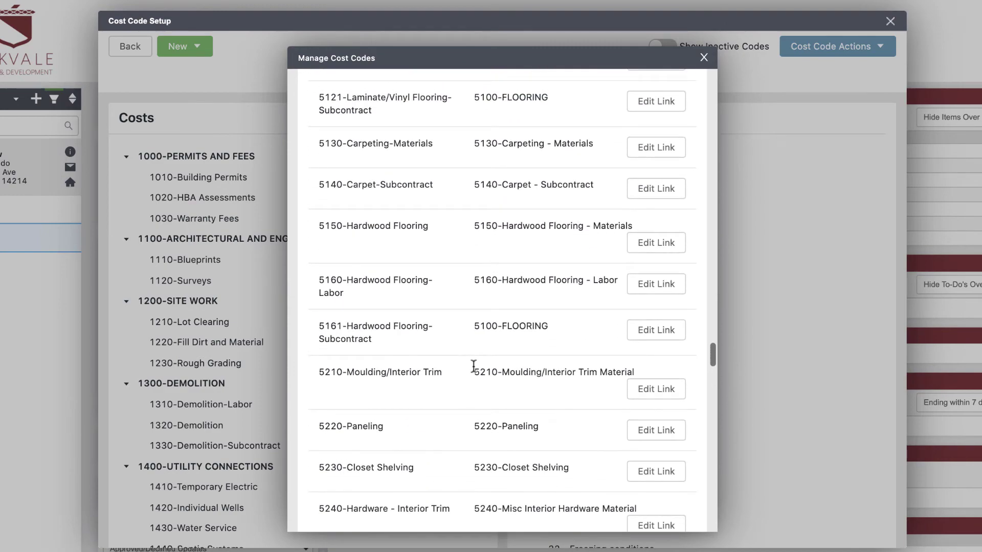
scroll(472, 365, up, 20)
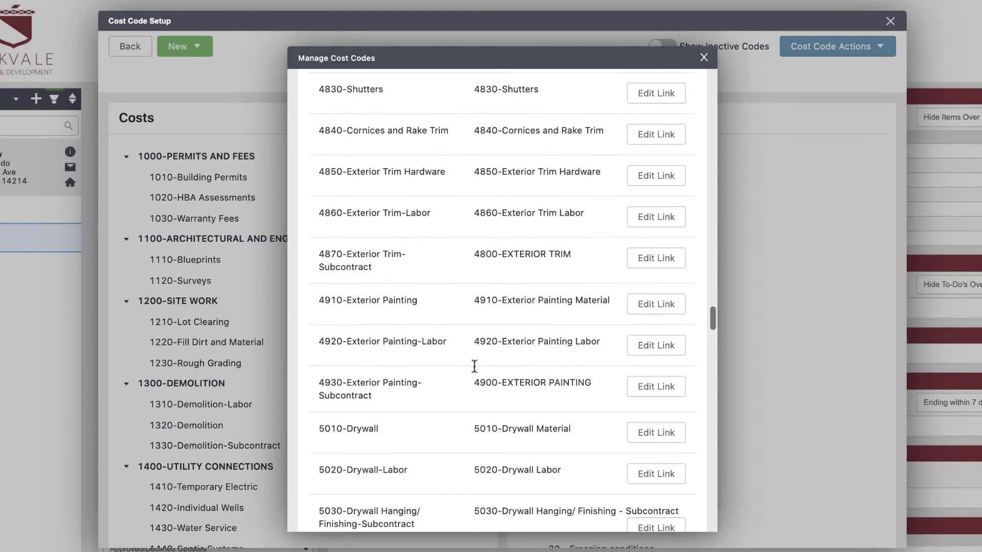
scroll(471, 367, up, 15)
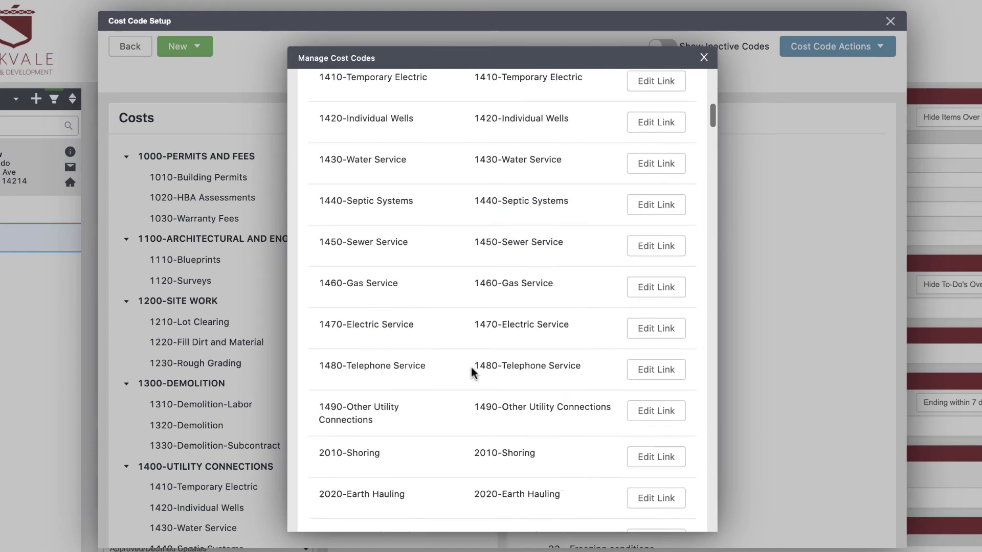
Close the Manage Cost Codes and Cost Code Setup windows, and open the builder's Accounting setup.
click(704, 57)
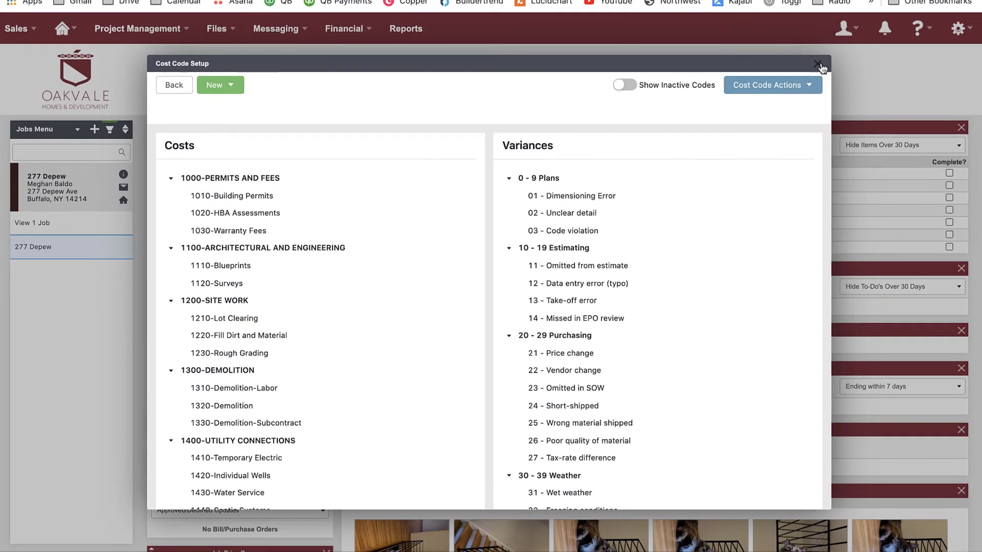
click(819, 64)
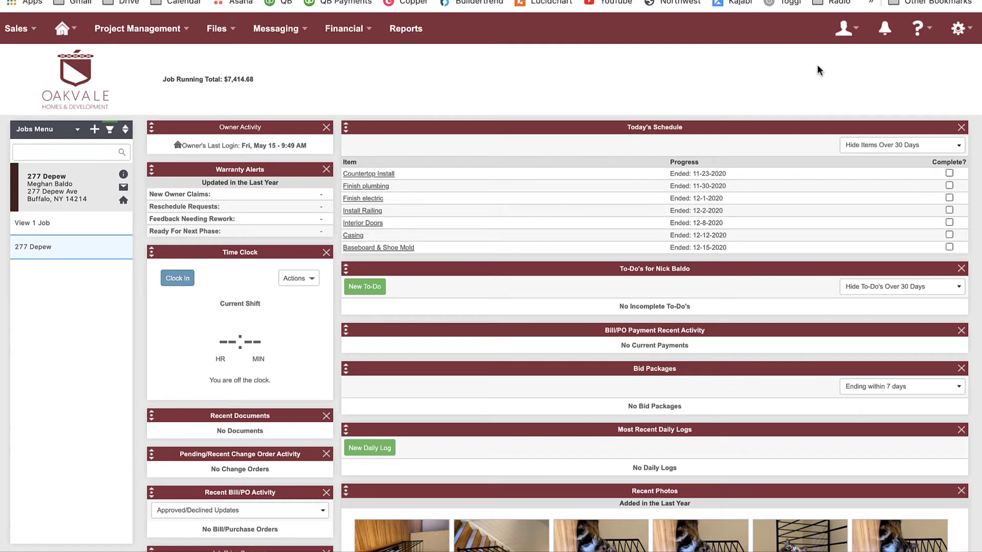
click(958, 29)
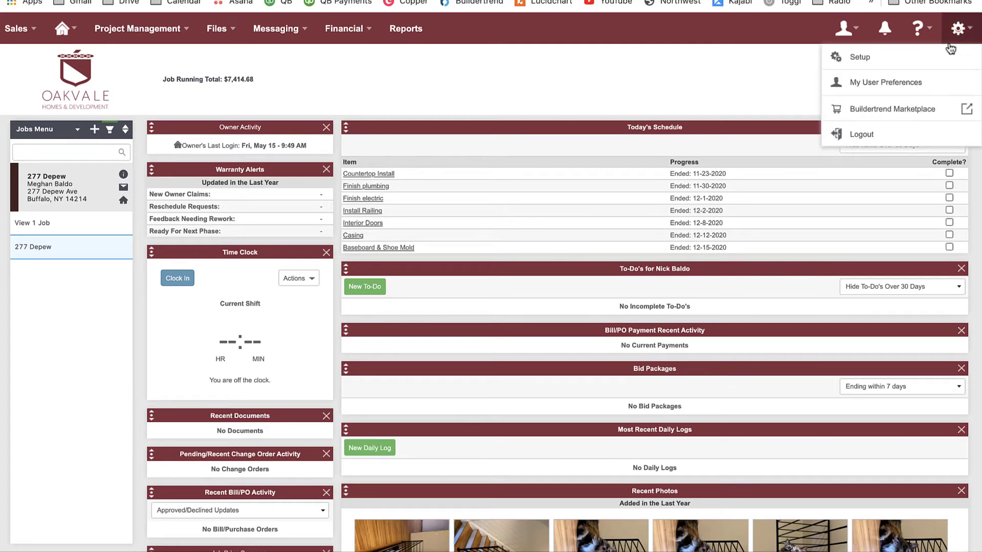
click(912, 63)
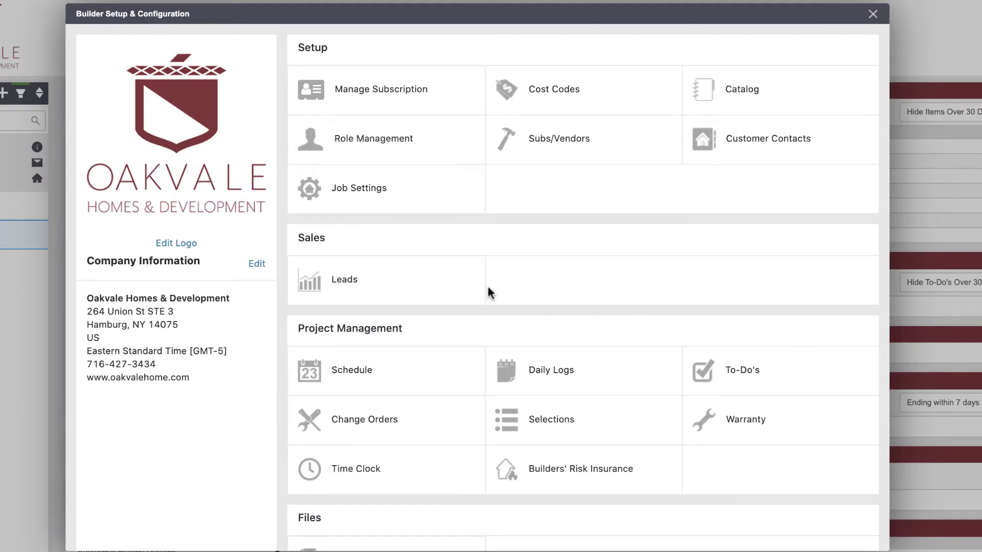
scroll(487, 285, down, 6)
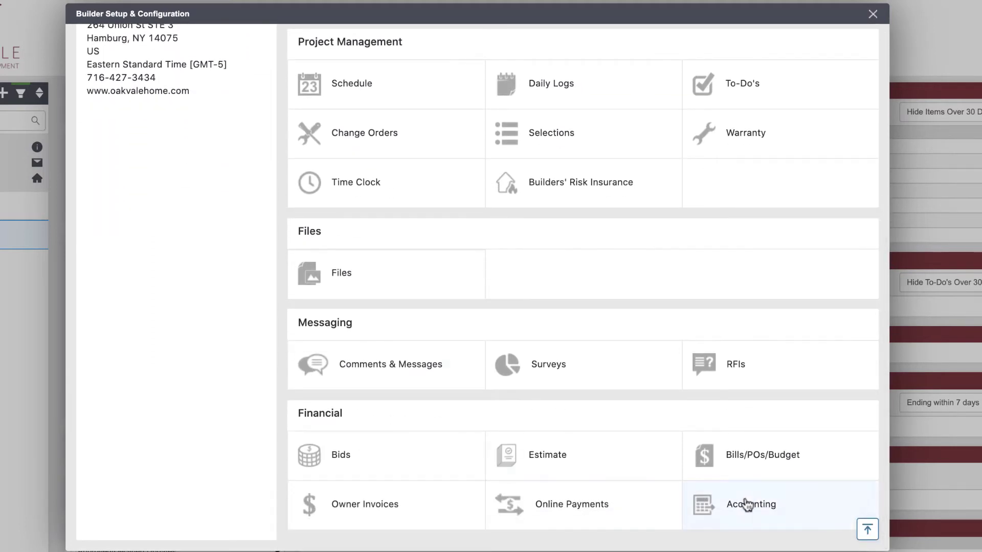
click(743, 515)
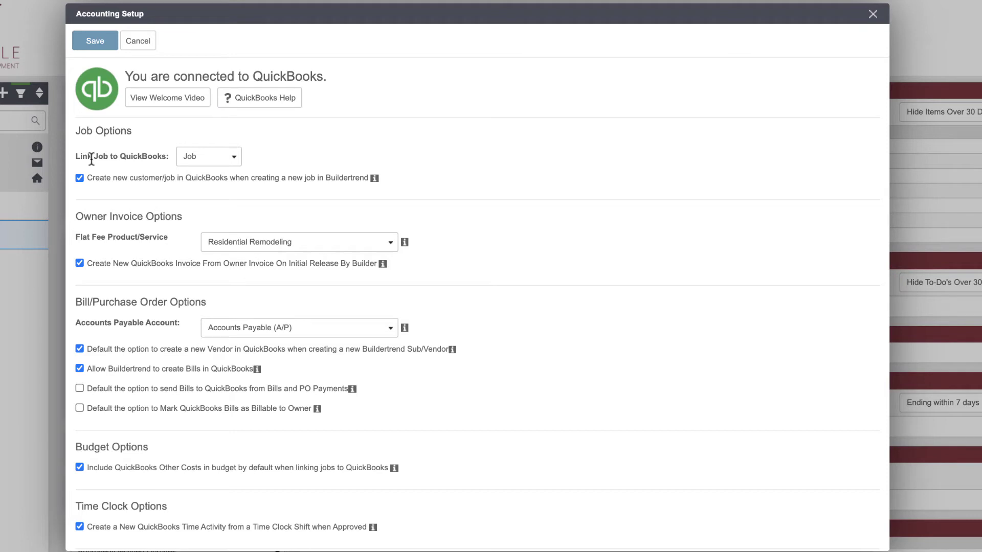
Check the Link Job to QuickBooks choices, keep Job, review the remaining accounting options and close the setup without saving.
click(205, 164)
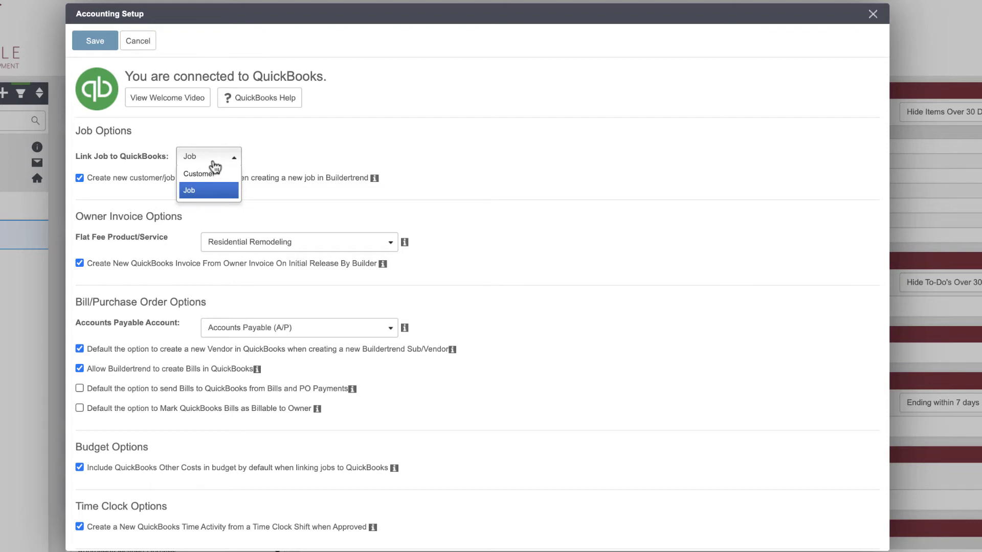
click(203, 191)
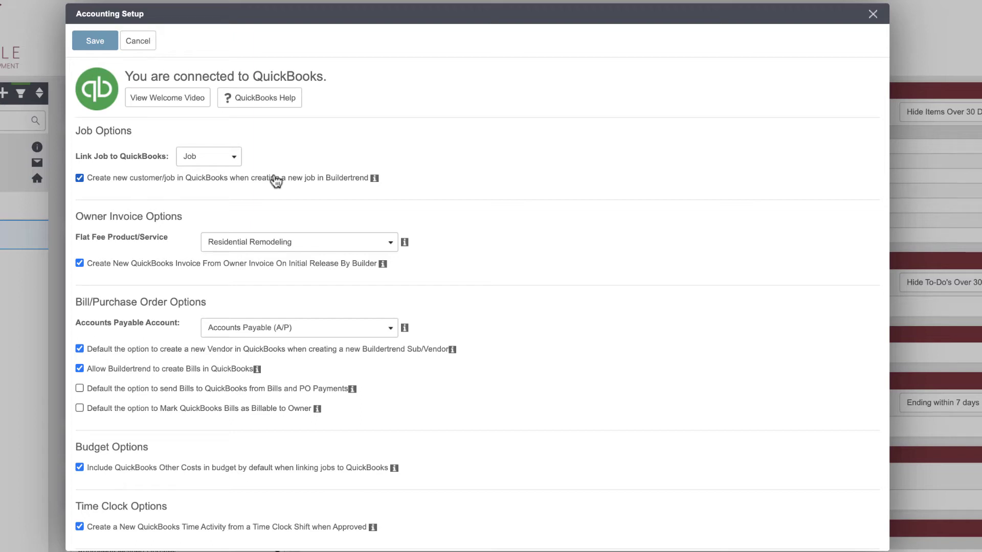
scroll(179, 211, down, 1)
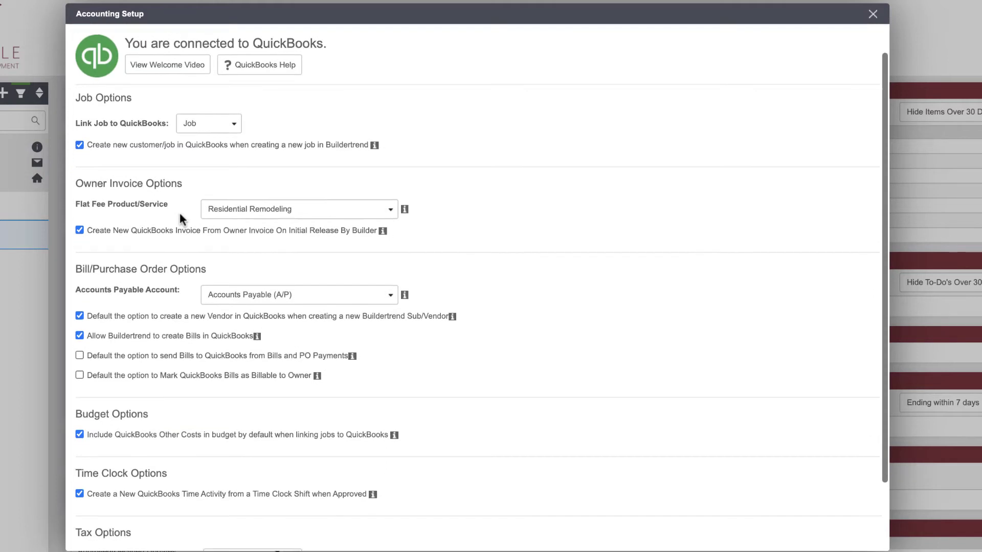
scroll(143, 258, down, 2)
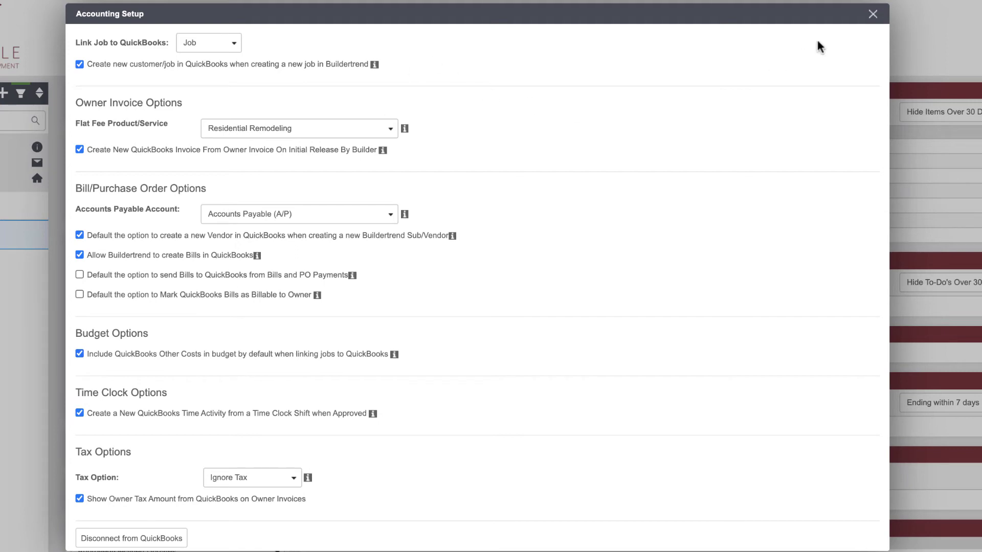
click(873, 14)
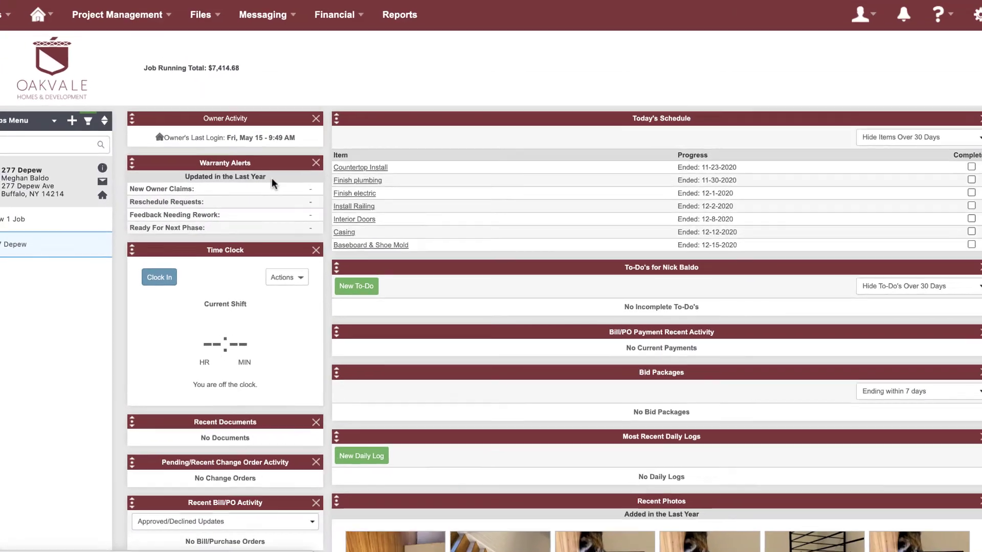
Select the listed job and open the Accounting section of its job details.
click(43, 248)
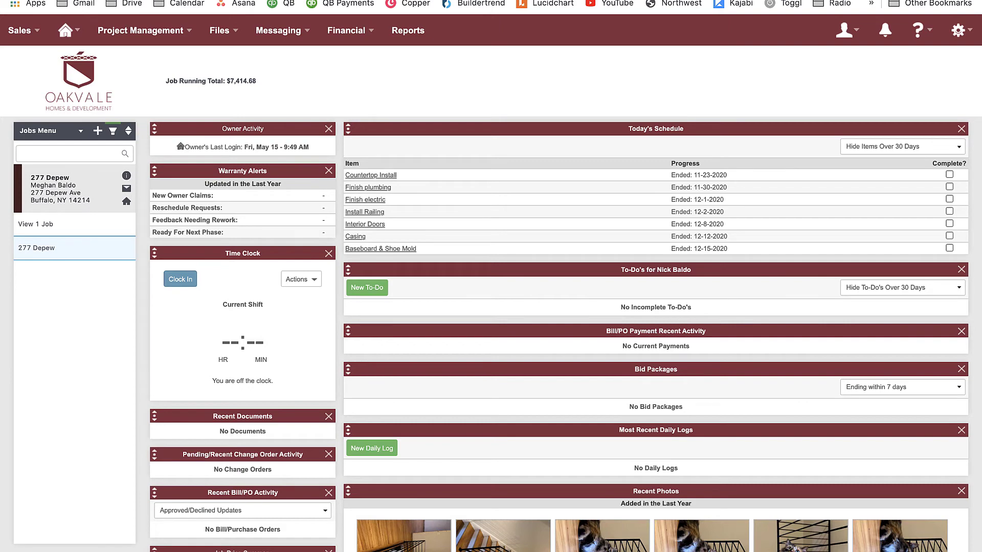
key(ctrl+Tab)
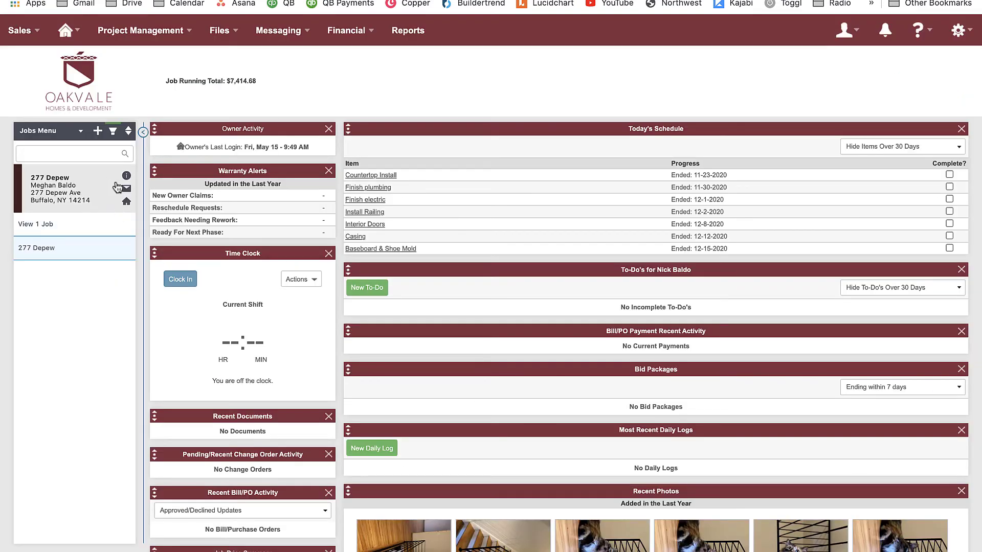
click(127, 177)
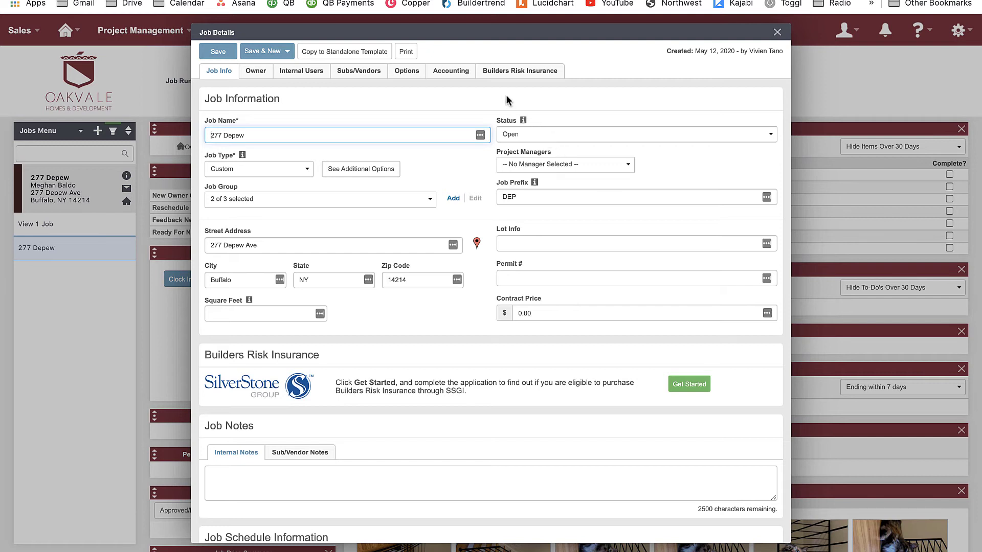
click(447, 74)
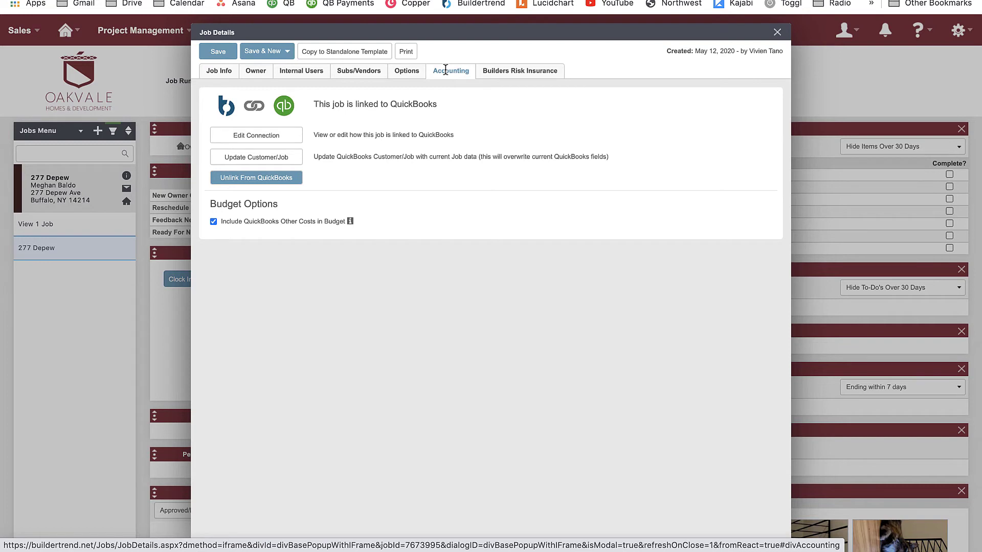
Check which QuickBooks linking type, customer and job the current job is connected to, and close the link editor without saving.
click(252, 138)
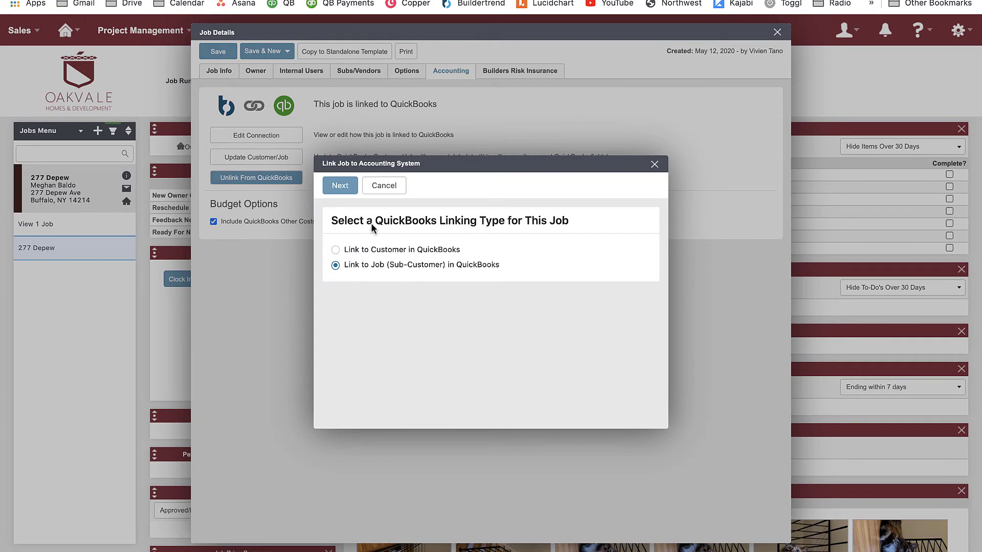
click(344, 187)
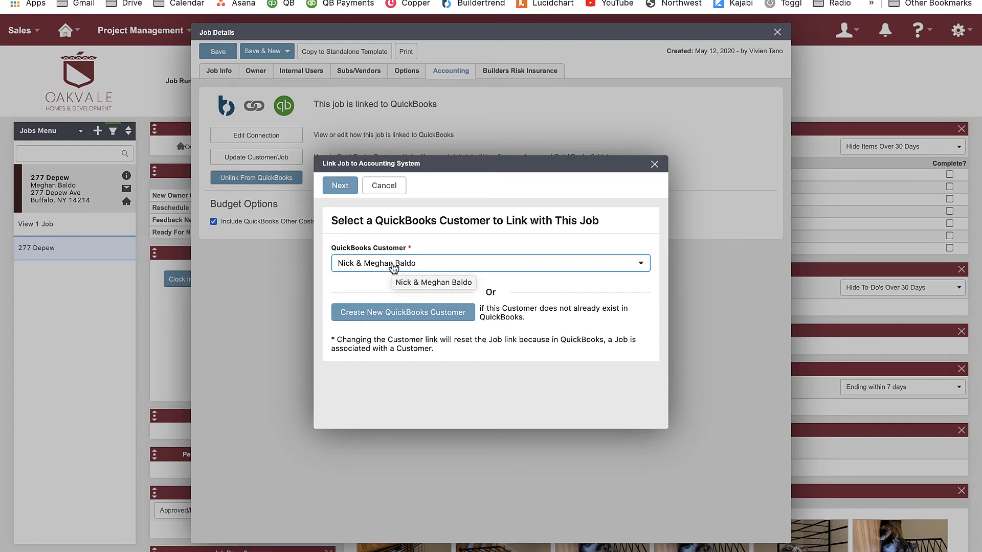
click(345, 187)
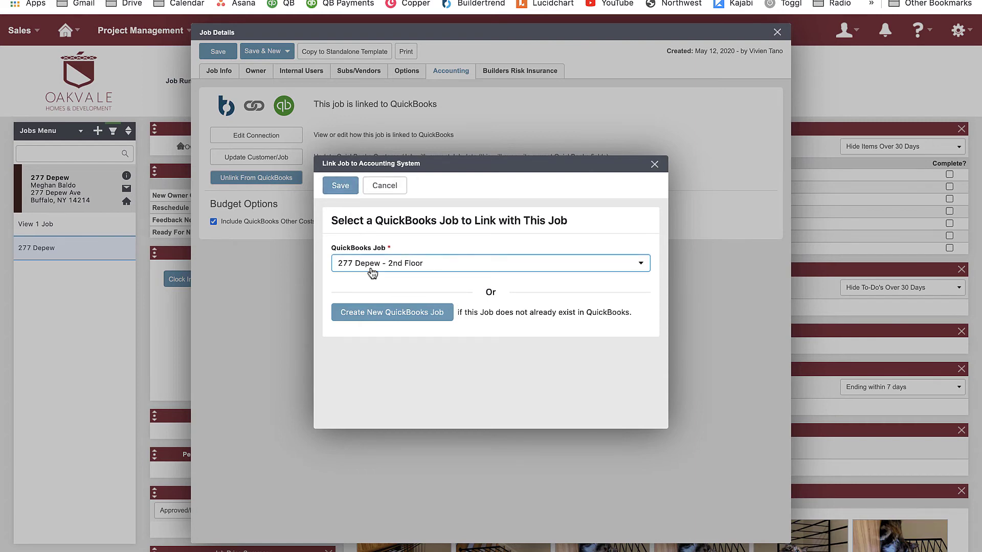
click(377, 271)
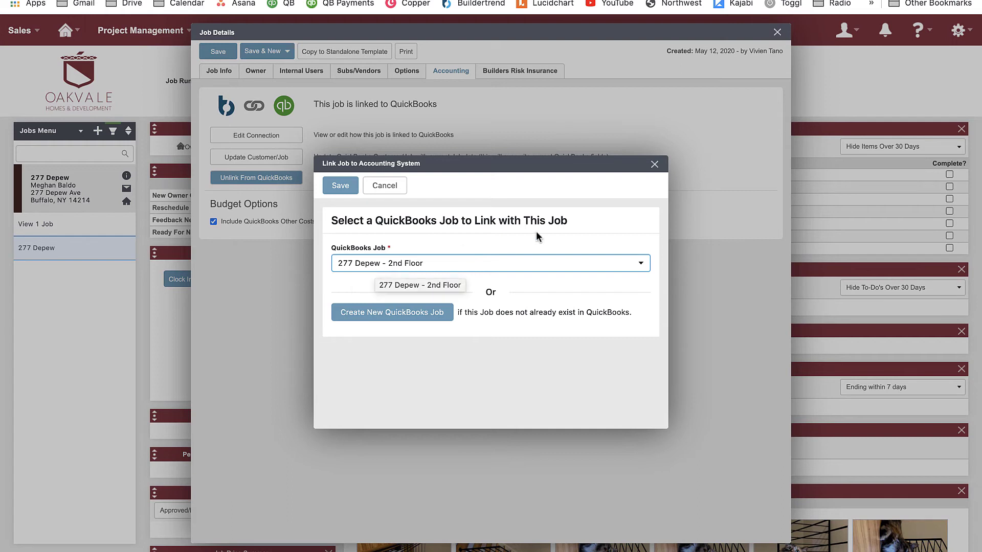
click(654, 164)
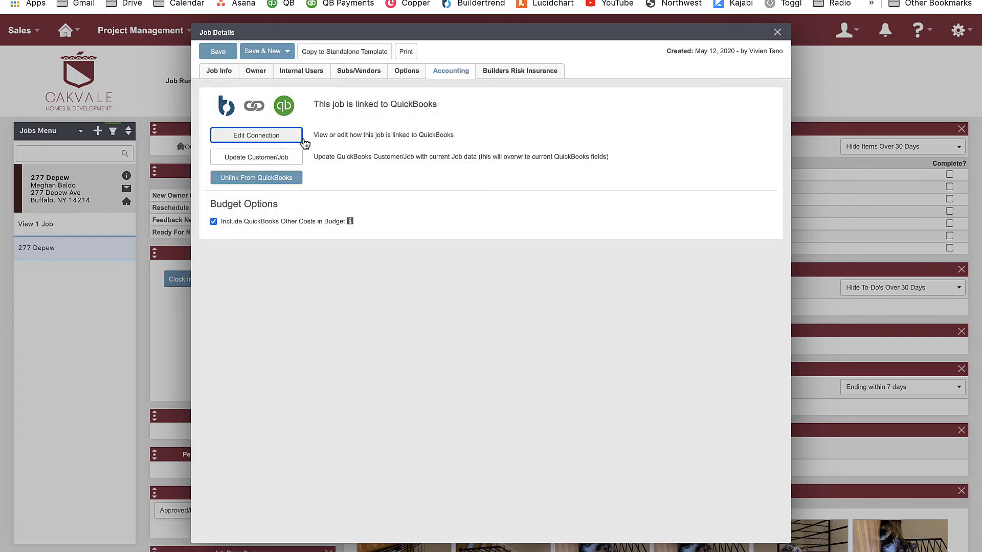
click(441, 210)
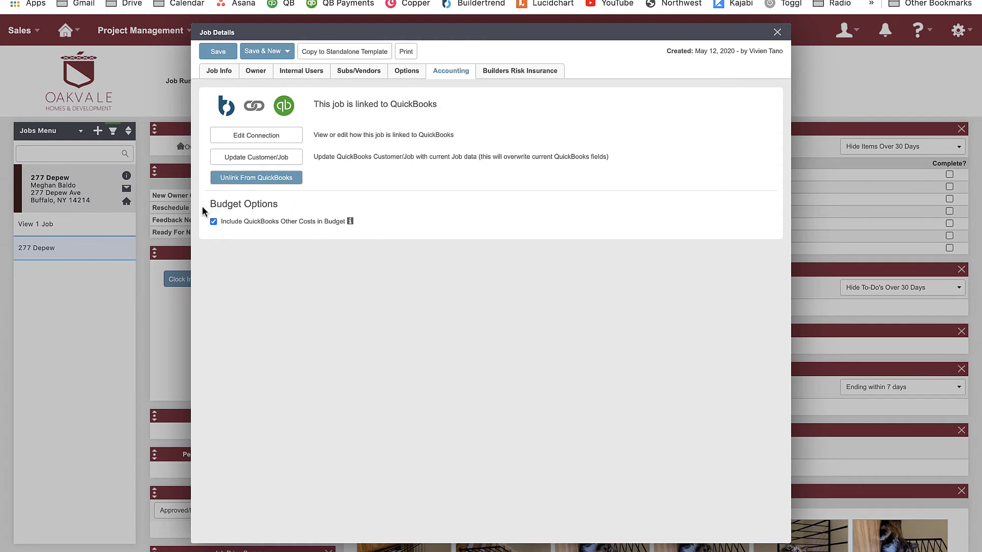
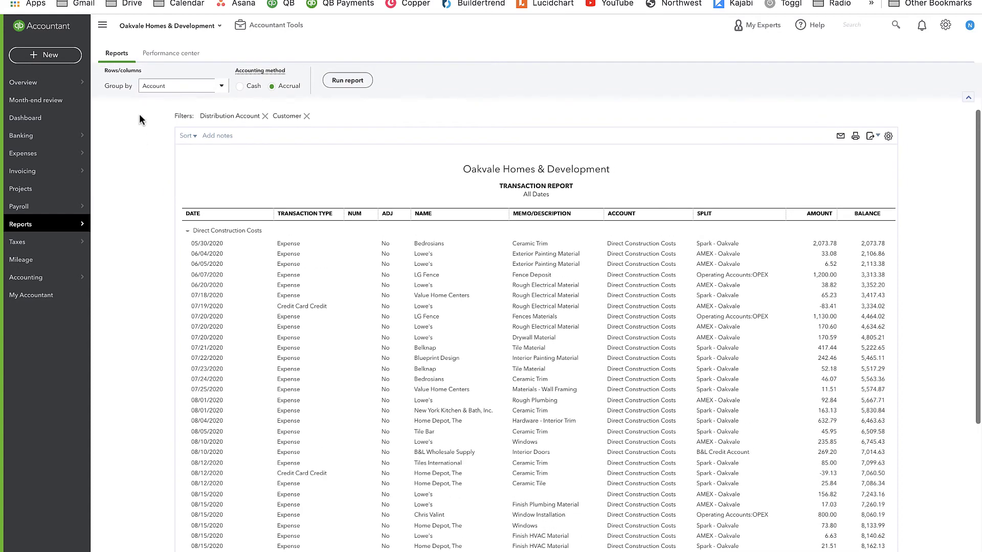
Switch to QuickBooks, group the Transaction Report by Product/Service and run it.
click(156, 86)
click(163, 188)
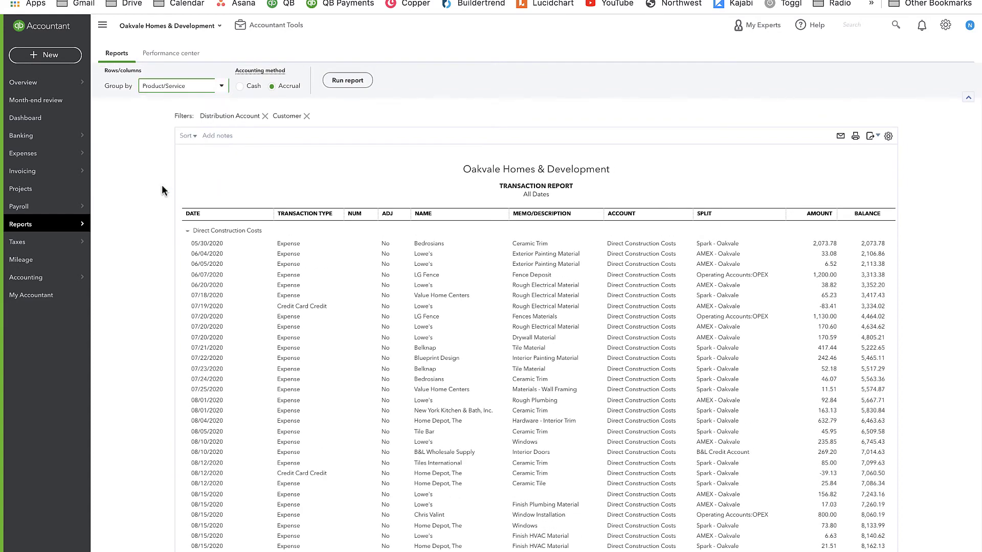
click(345, 81)
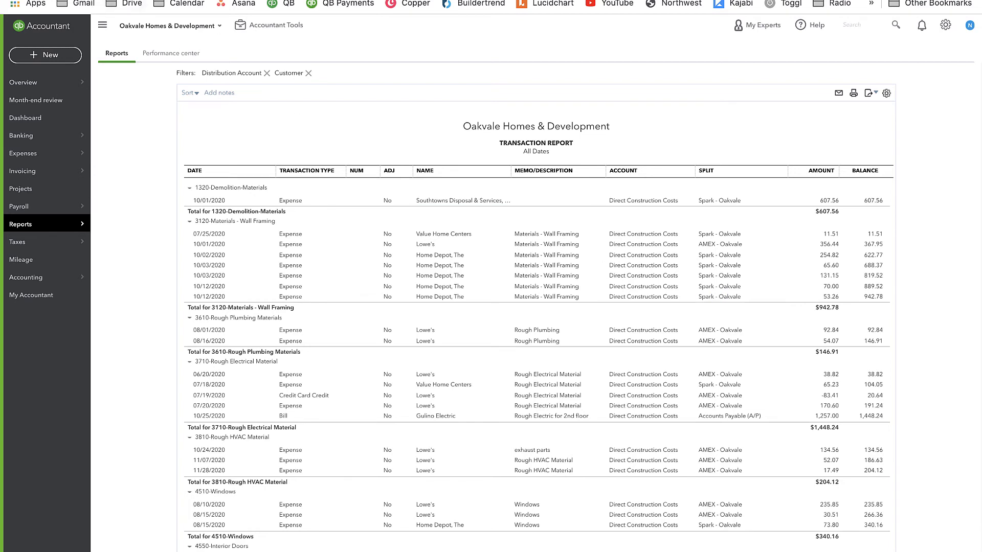
Switch back to Buildertrend and open the selected job's Budget.
key(ctrl+Tab)
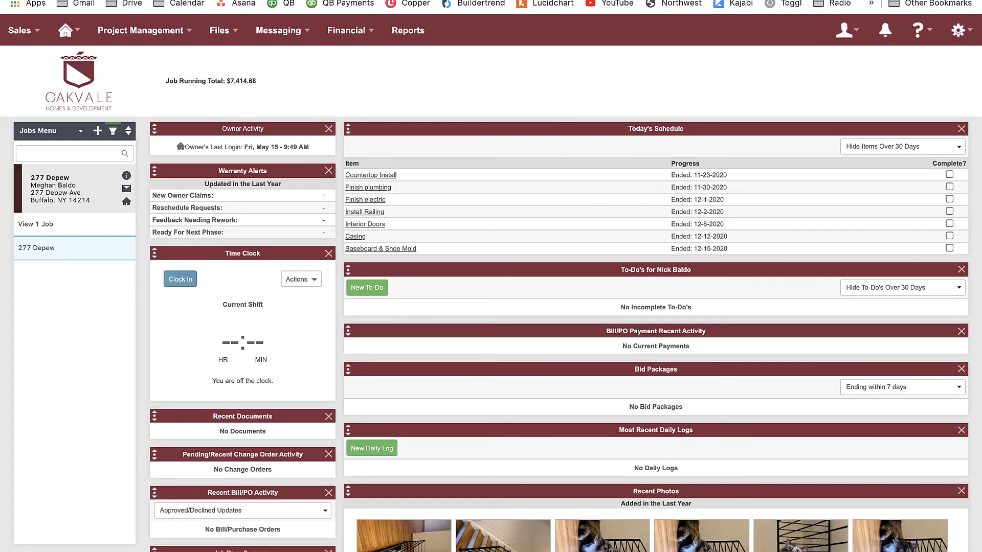
click(346, 31)
click(361, 169)
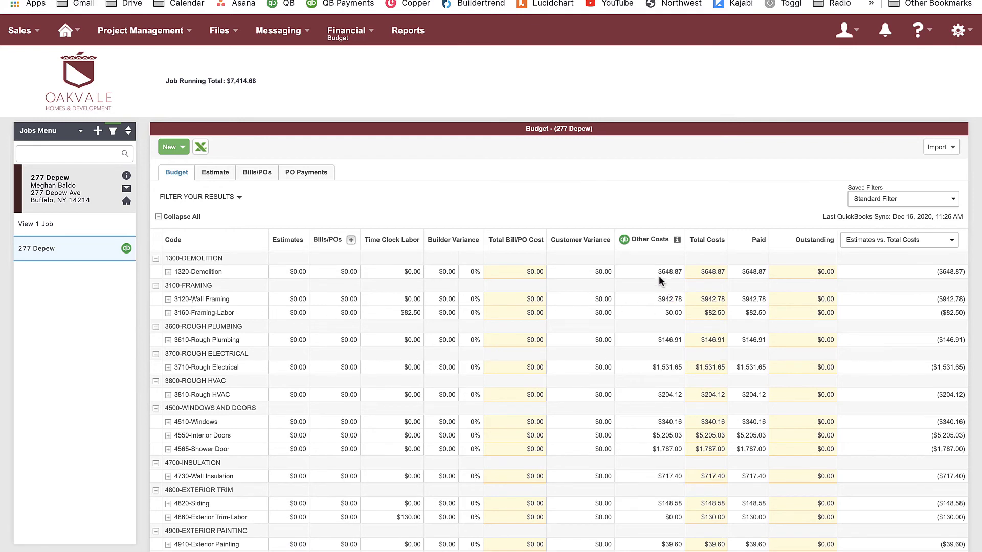
Compare the budget's Other Costs with the QuickBooks report and expand the QuickBooks expenses behind 3120-Wall Framing.
mouse_move(678, 239)
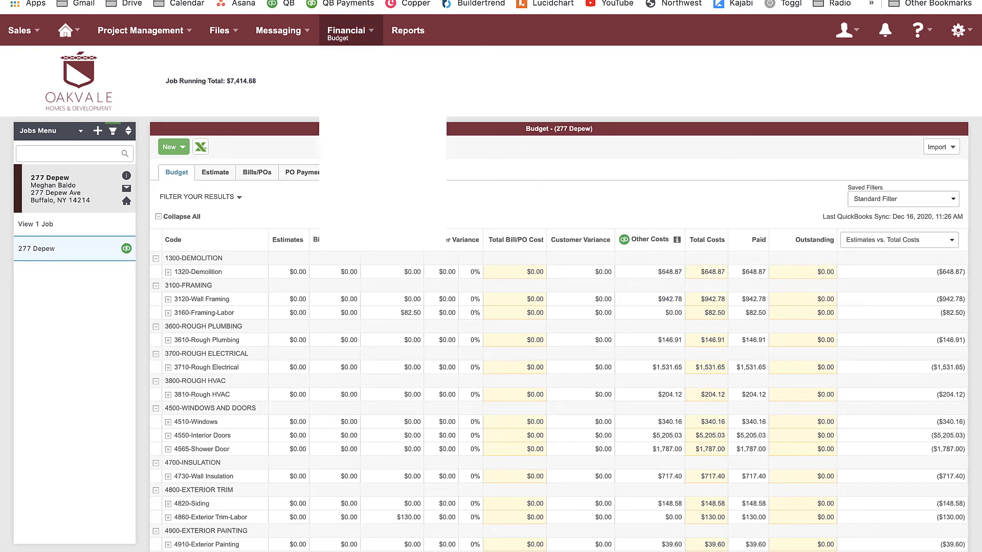
key(ctrl+Tab)
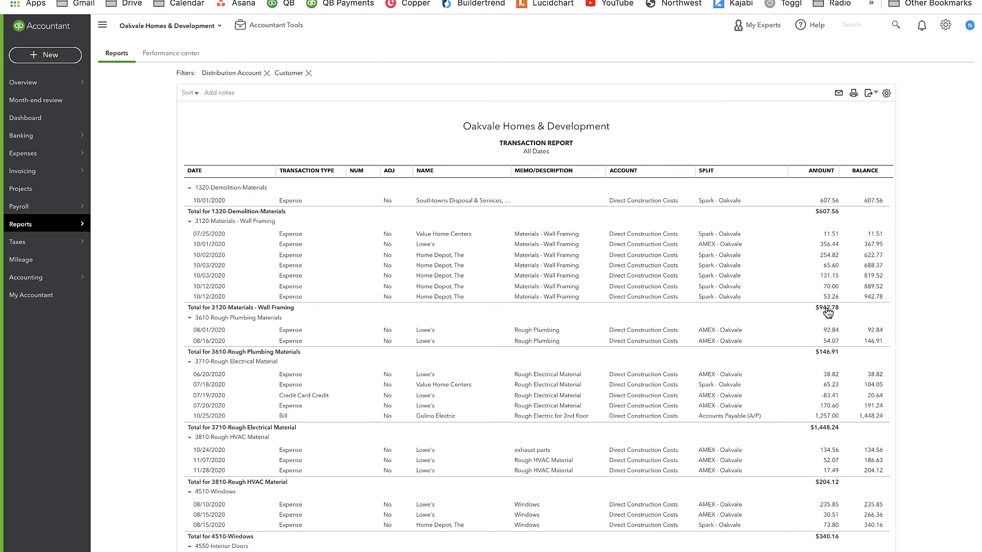
key(ctrl+shift+Tab)
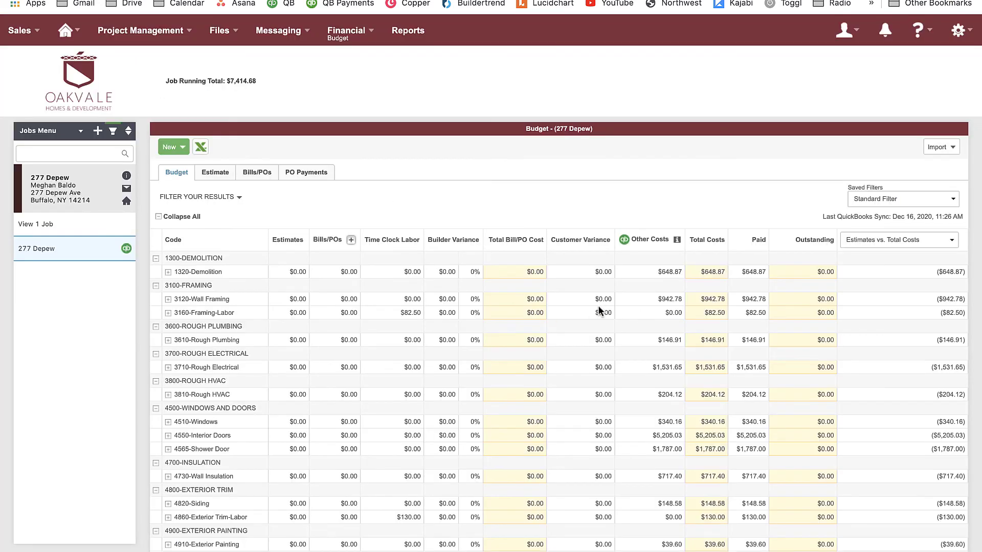
click(167, 299)
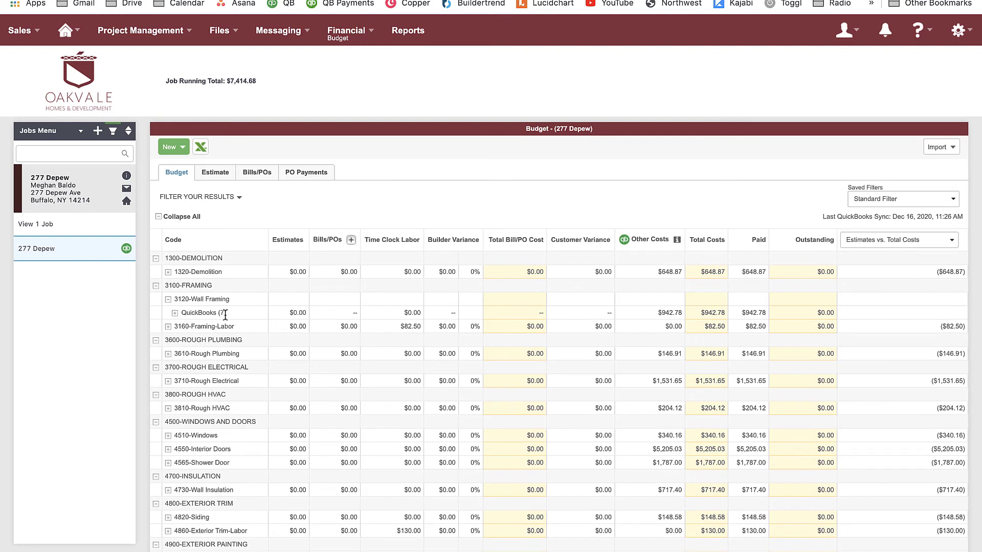
click(174, 312)
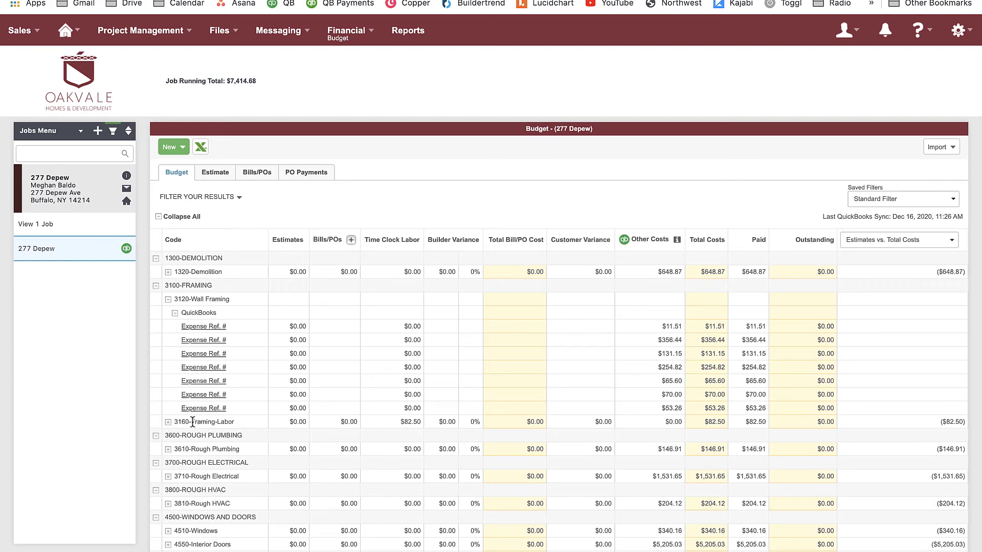
Expand 3160-Framing-Labor in the budget, inspect its Time Clock entry and collapse the Time Clock detail.
click(168, 422)
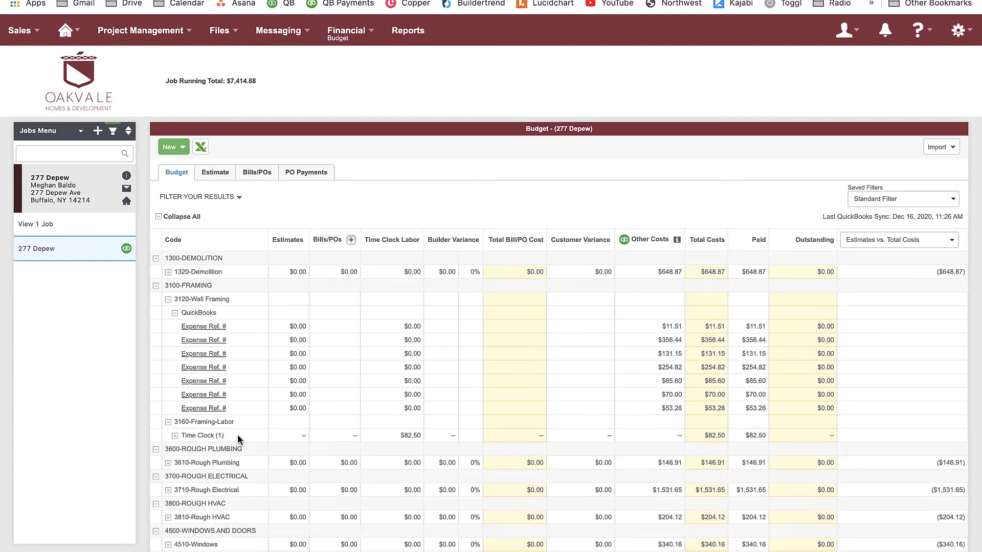
click(174, 435)
scroll(227, 444, down, 1)
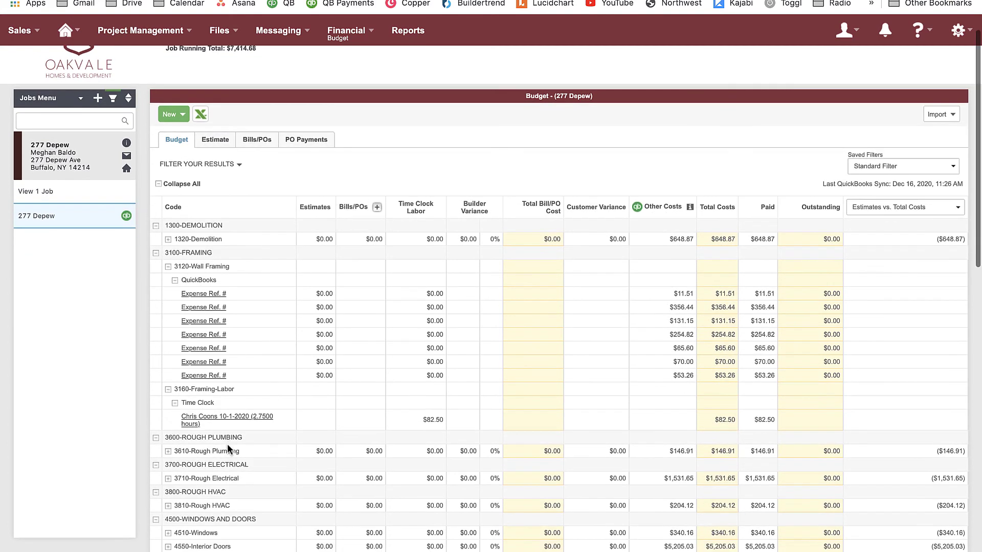
click(174, 400)
scroll(320, 409, up, 1)
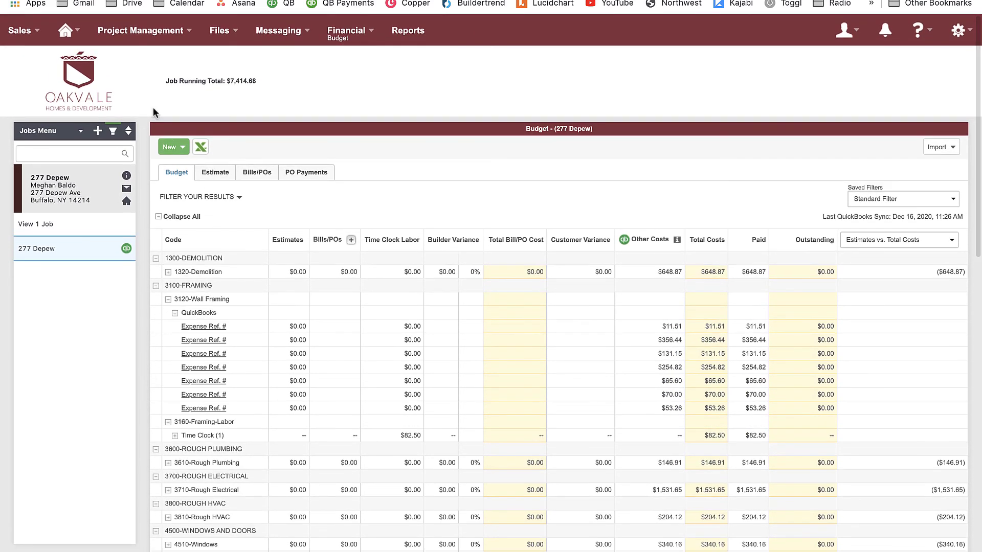
mouse_move(121, 32)
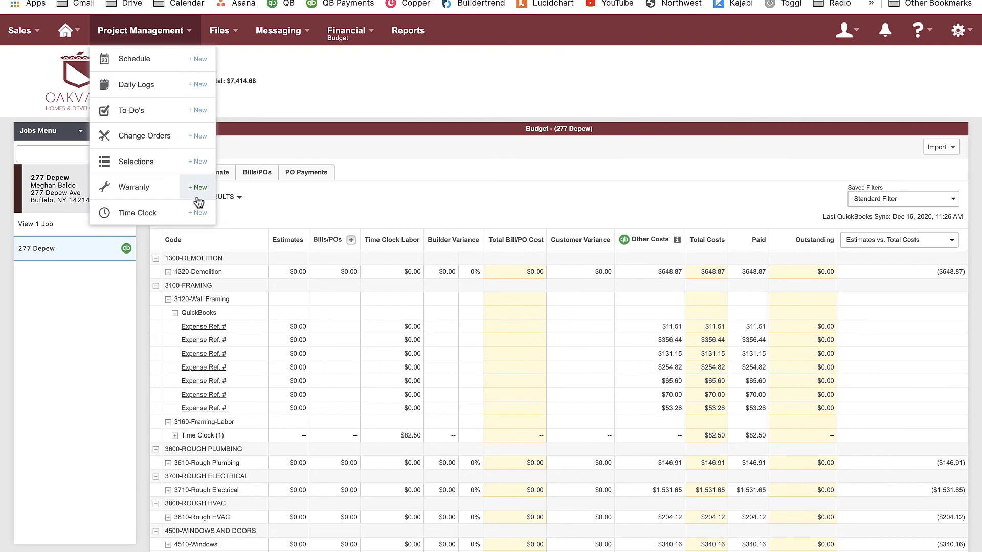
Start a new Time Clock shift for the job, search its cost codes for "demo" and clear the search.
click(199, 213)
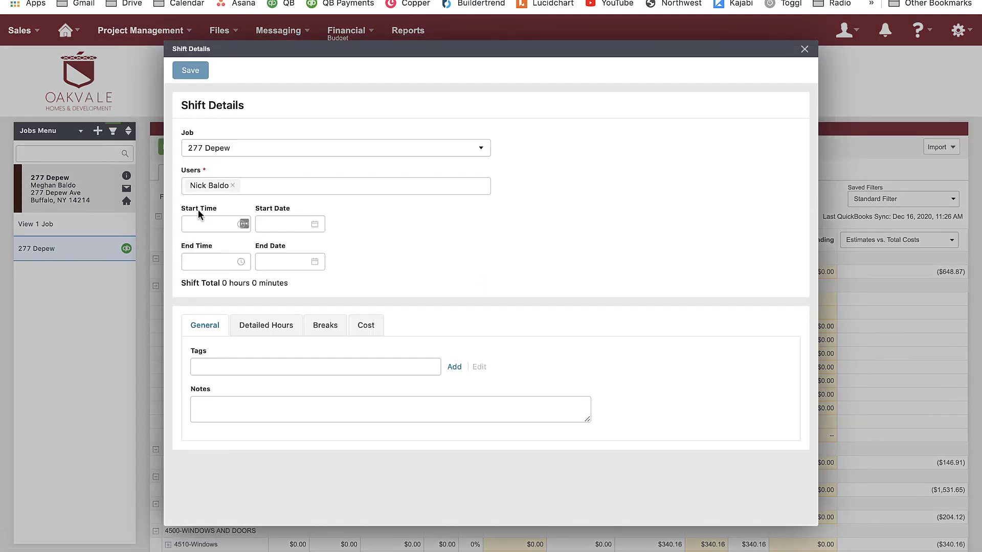
click(371, 325)
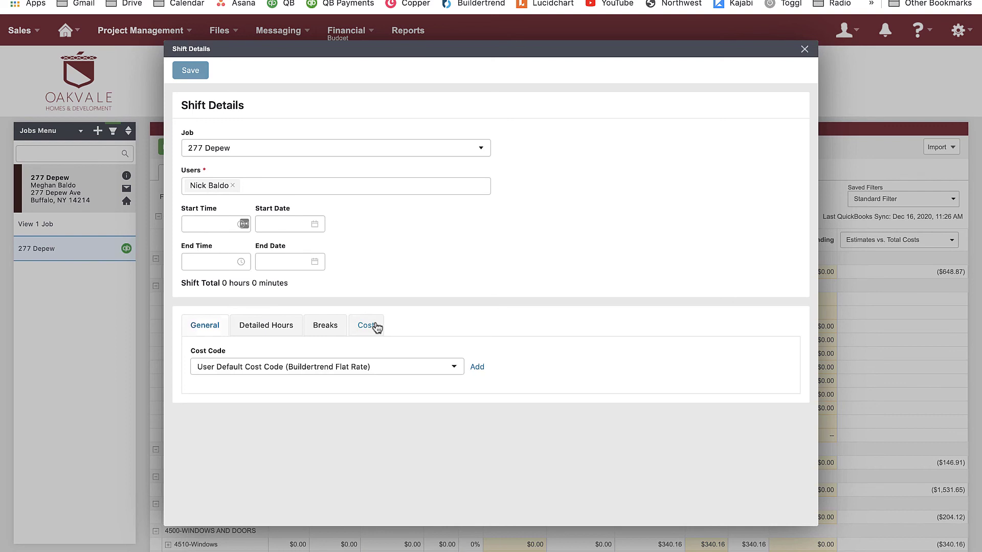
click(348, 368)
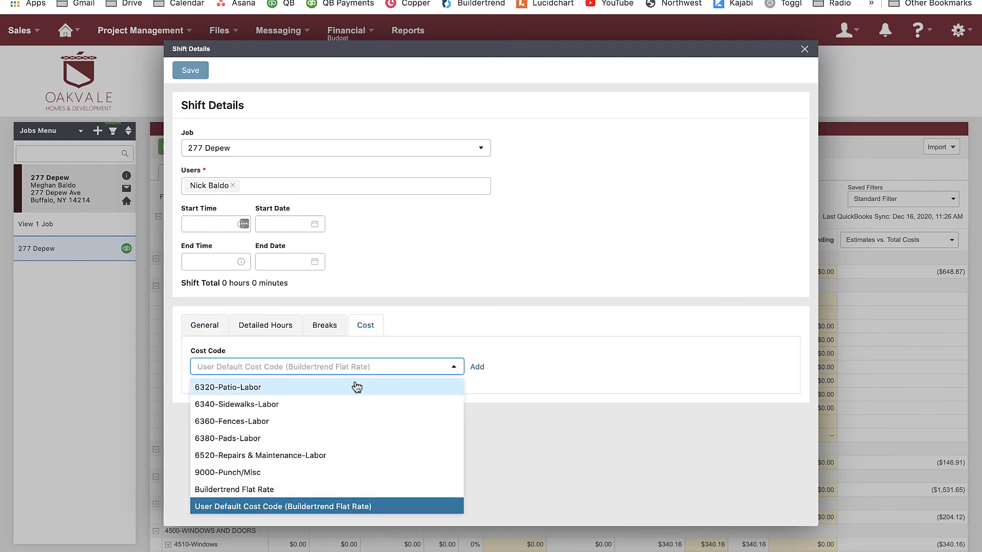
text(demo)
key(ctrl+a)
key(BackSpace)
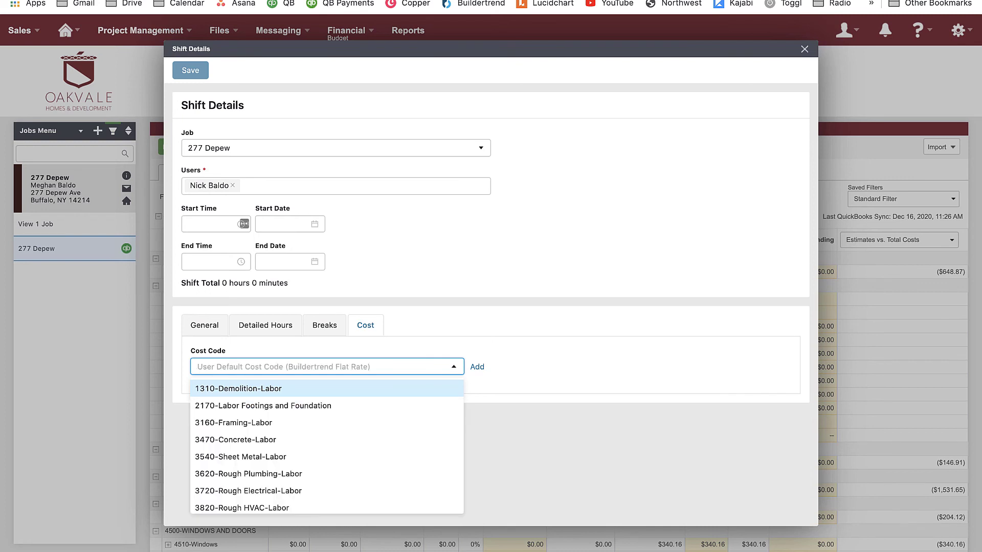
Search the shift's cost codes for "blue", clear the search and close the shift without saving.
text(blue)
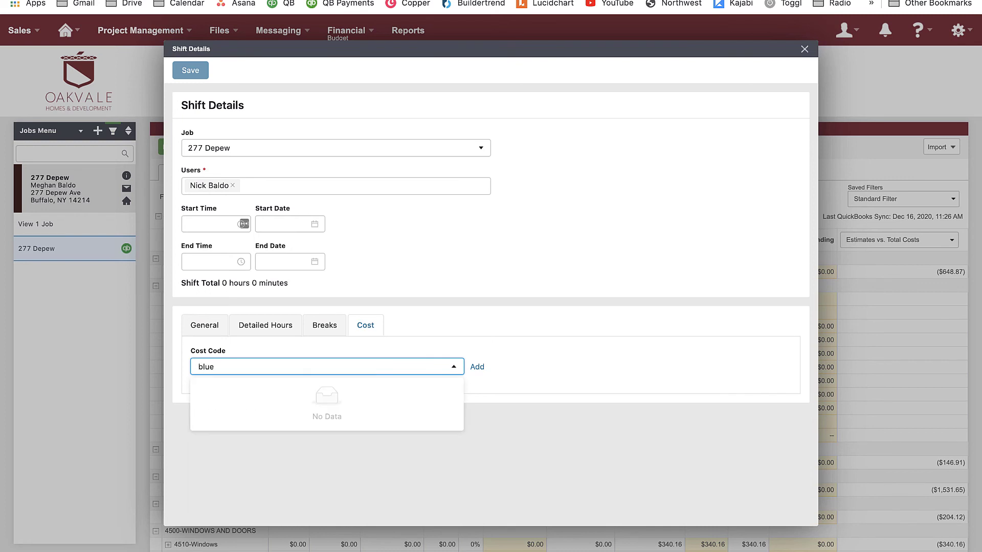
key(ctrl+a)
key(BackSpace)
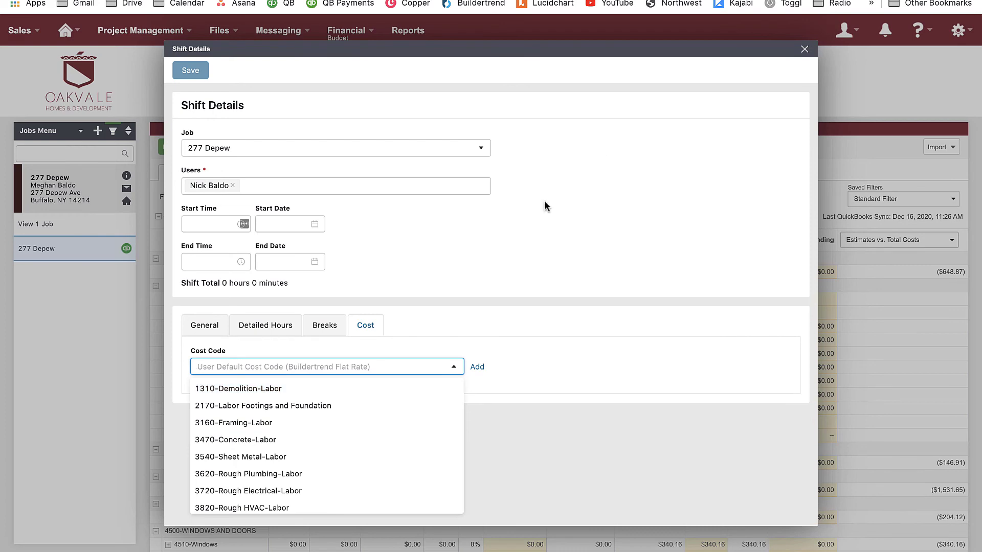
click(805, 50)
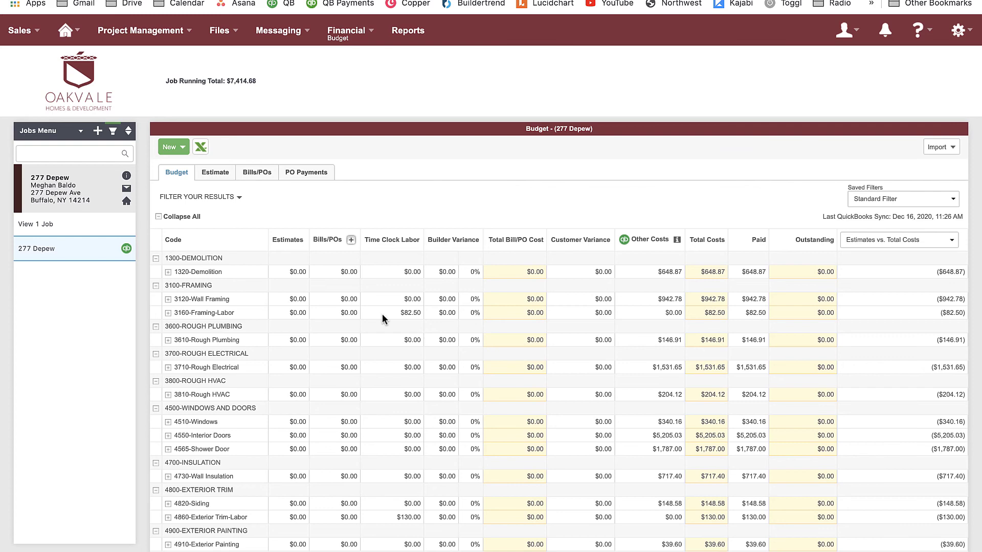
Look through the budget's cost codes, collapse them all to their categories and review the category costs and job totals.
scroll(575, 292, down, 2)
scroll(575, 293, down, 8)
scroll(120, 204, up, 10)
click(158, 215)
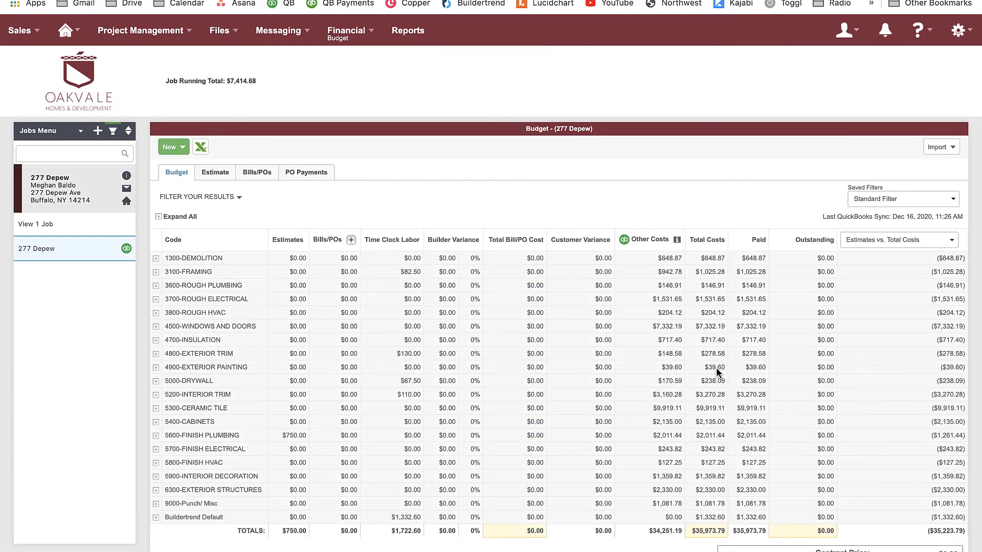
scroll(671, 271, down, 1)
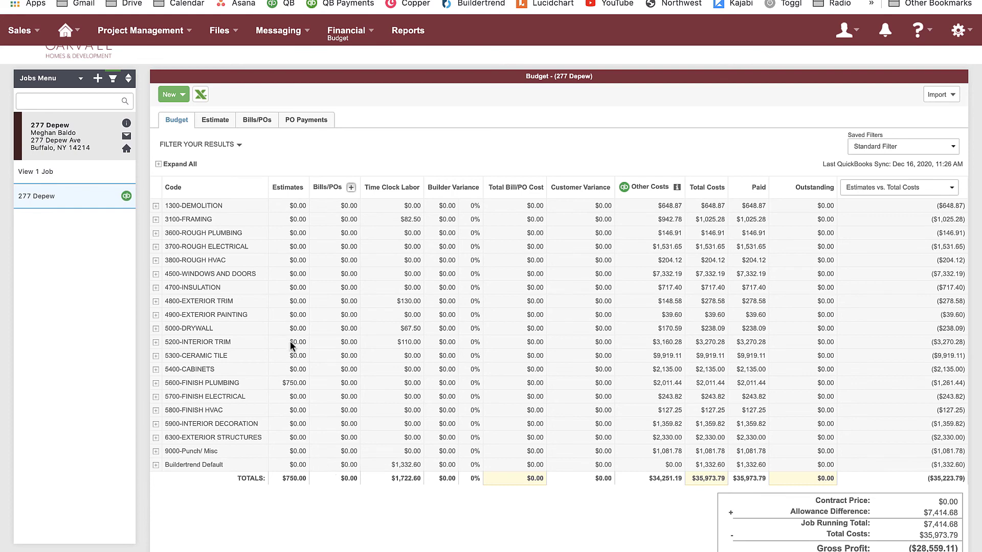
scroll(290, 348, up, 2)
scroll(290, 336, down, 2)
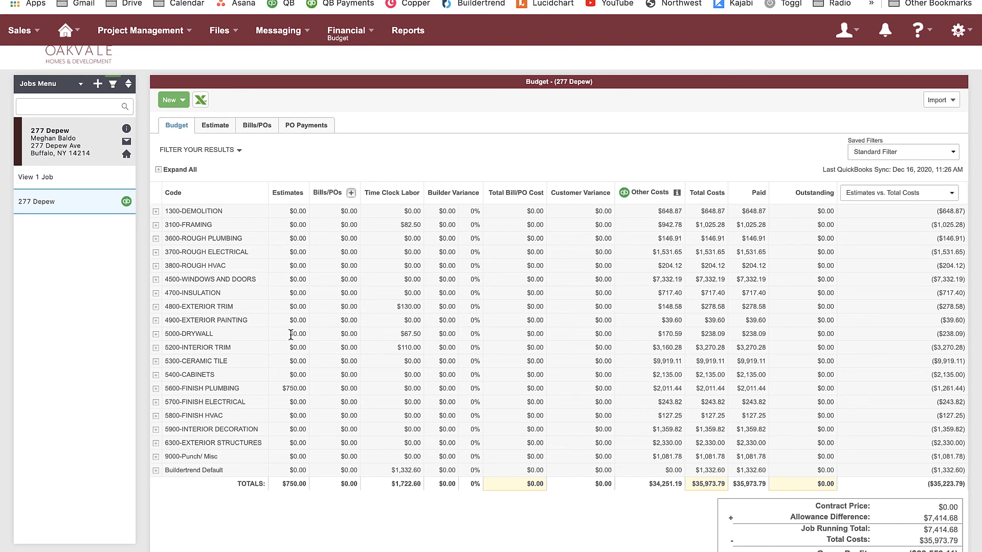
scroll(710, 381, down, 1)
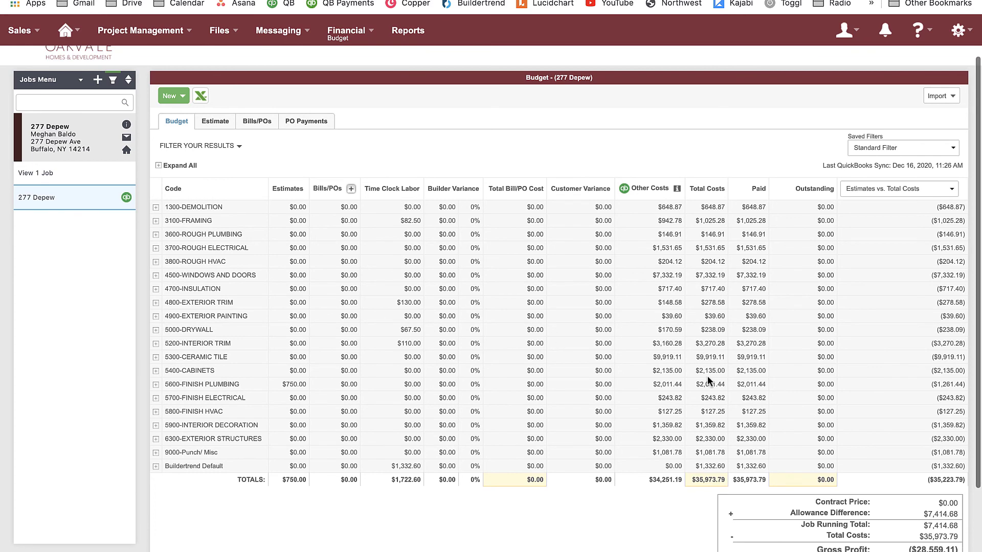